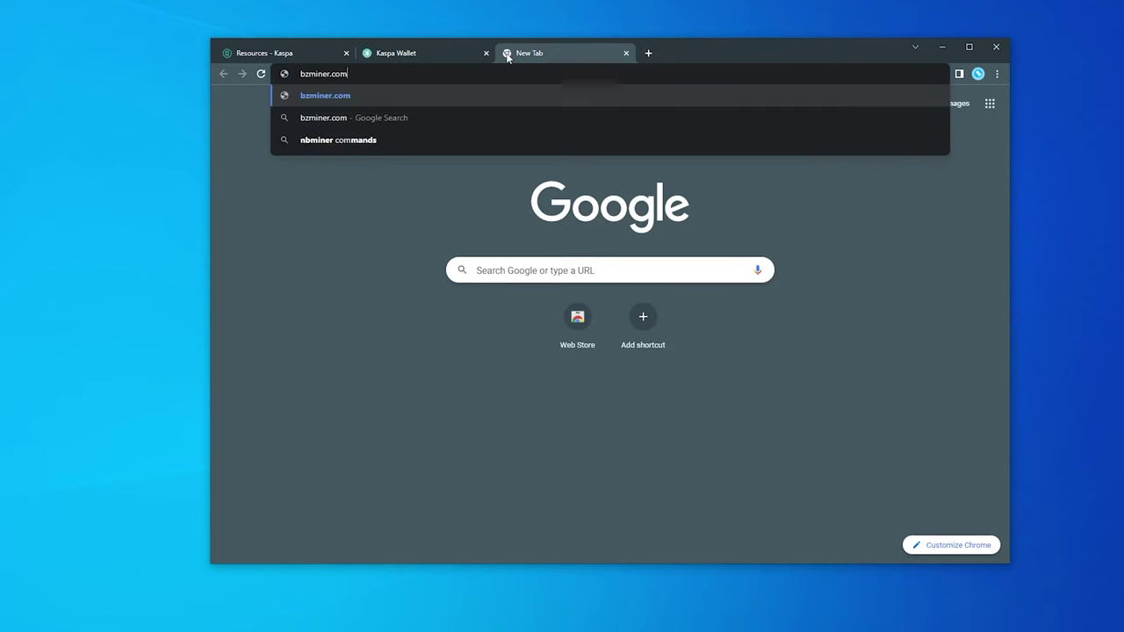
Step: Open bzminer.com and download bzminer_v13.0.3_windows.zip from its Downloads section
{"action": "key", "text": "Return"}
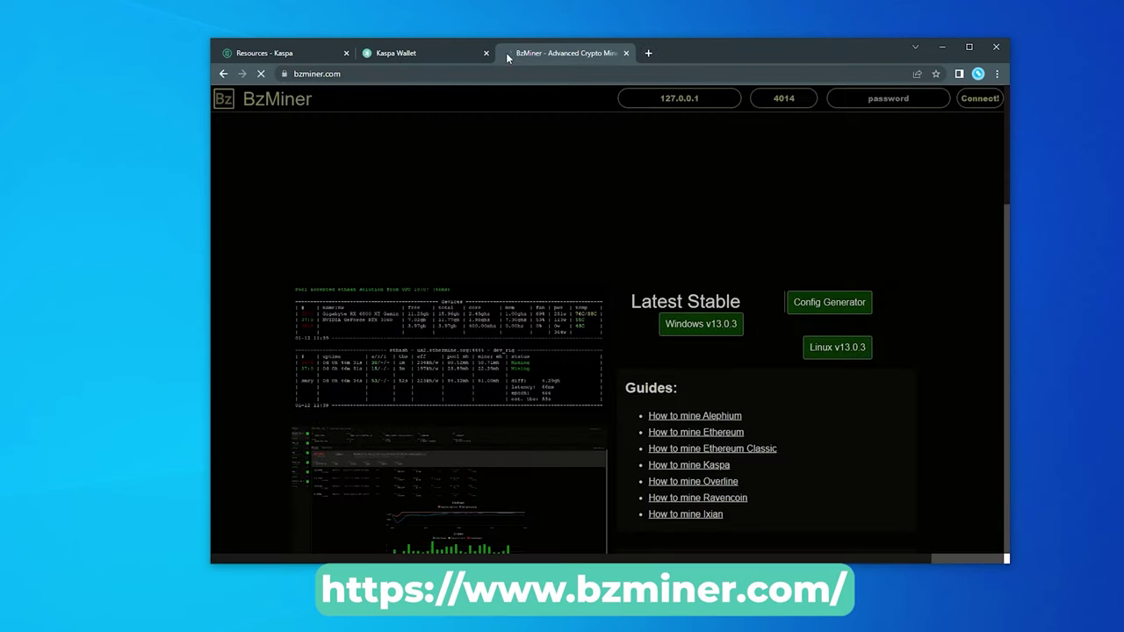
{"action": "scroll", "coordinate": [562, 343], "scroll_direction": "down", "scroll_amount": 3}
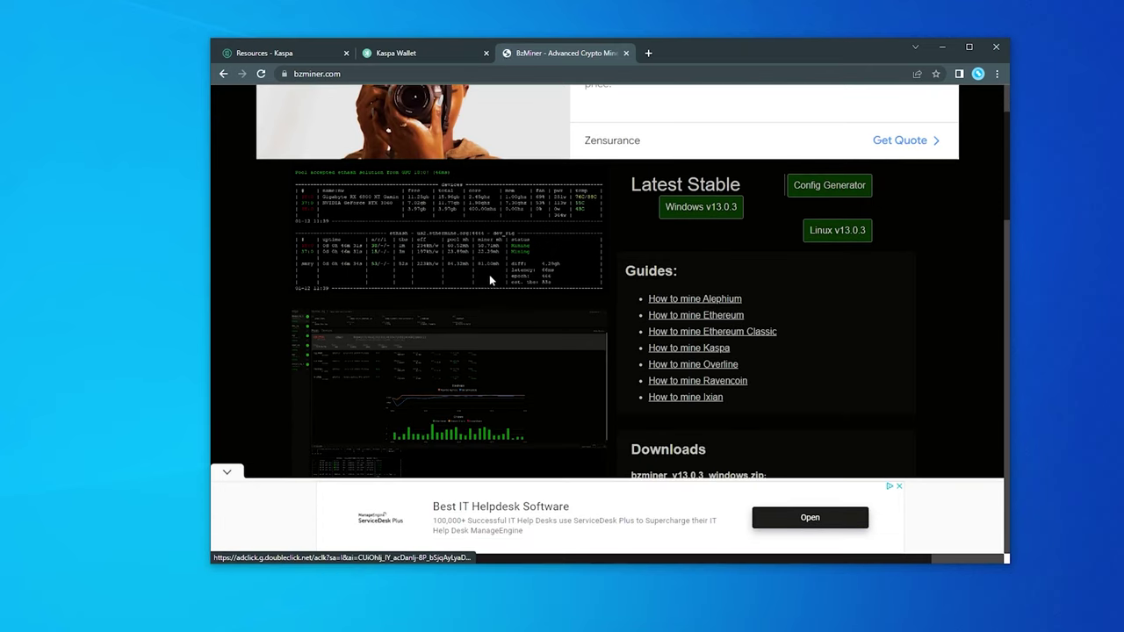
{"action": "scroll", "coordinate": [491, 280], "scroll_direction": "down", "scroll_amount": 3}
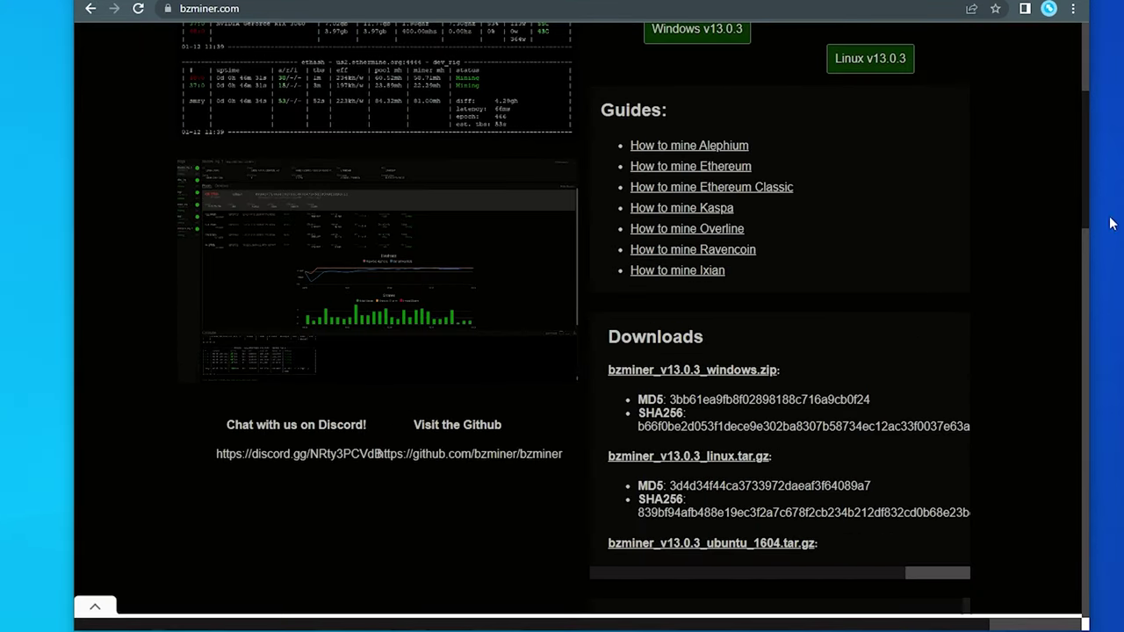
{"action": "scroll", "coordinate": [1081, 210], "scroll_direction": "down", "scroll_amount": 3}
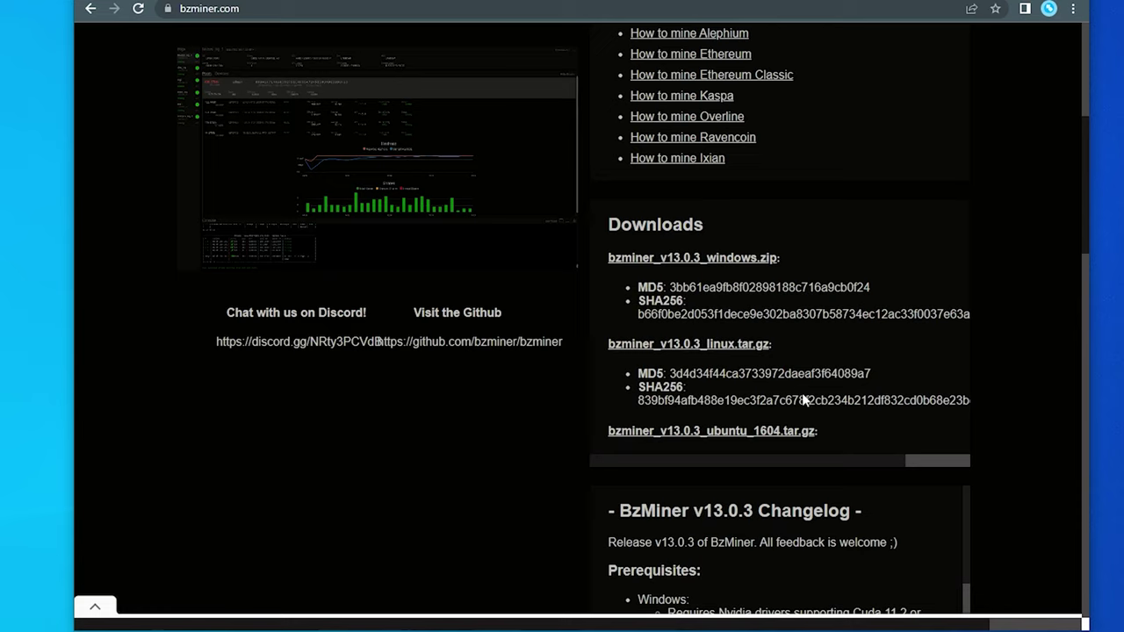
{"action": "left_click", "coordinate": [728, 259]}
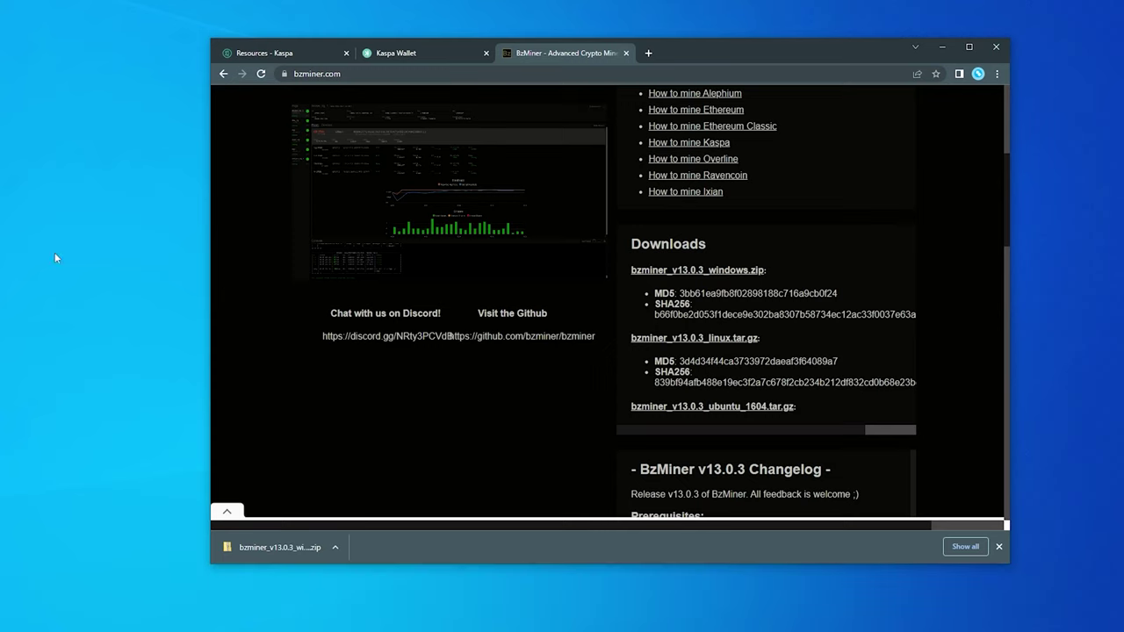
Step: Create a new folder on the desktop and name it Mining
{"action": "right_click", "coordinate": [70, 162]}
{"action": "mouse_move", "coordinate": [95, 286]}
{"action": "left_click", "coordinate": [235, 289]}
{"action": "type", "text": "Mining"}
{"action": "key", "text": "Return"}
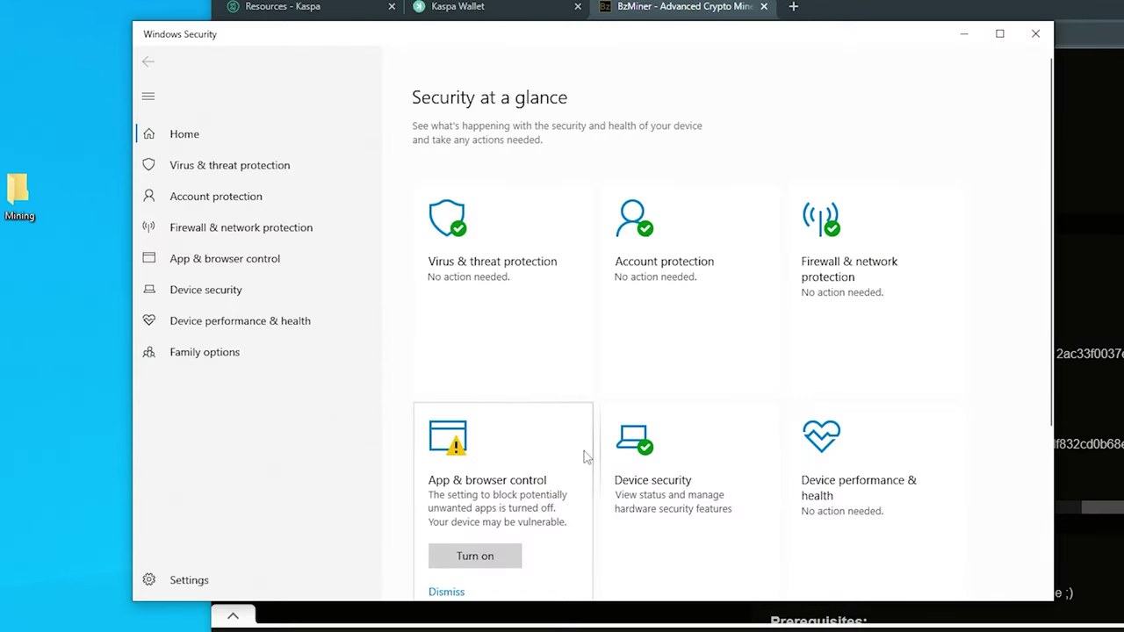
Step: Add the desktop folder Mining to the antivirus exclusions in Windows Security's virus and threat protection settings, and close Windows Security
{"action": "left_click", "coordinate": [522, 238]}
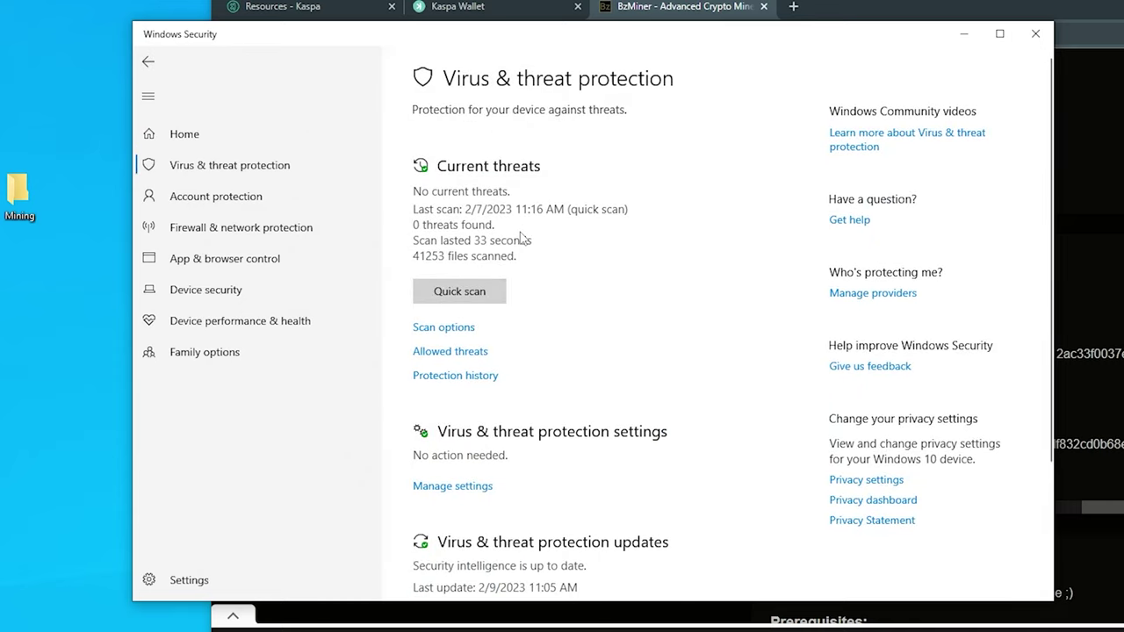
{"action": "scroll", "coordinate": [643, 321], "scroll_direction": "down", "scroll_amount": 2}
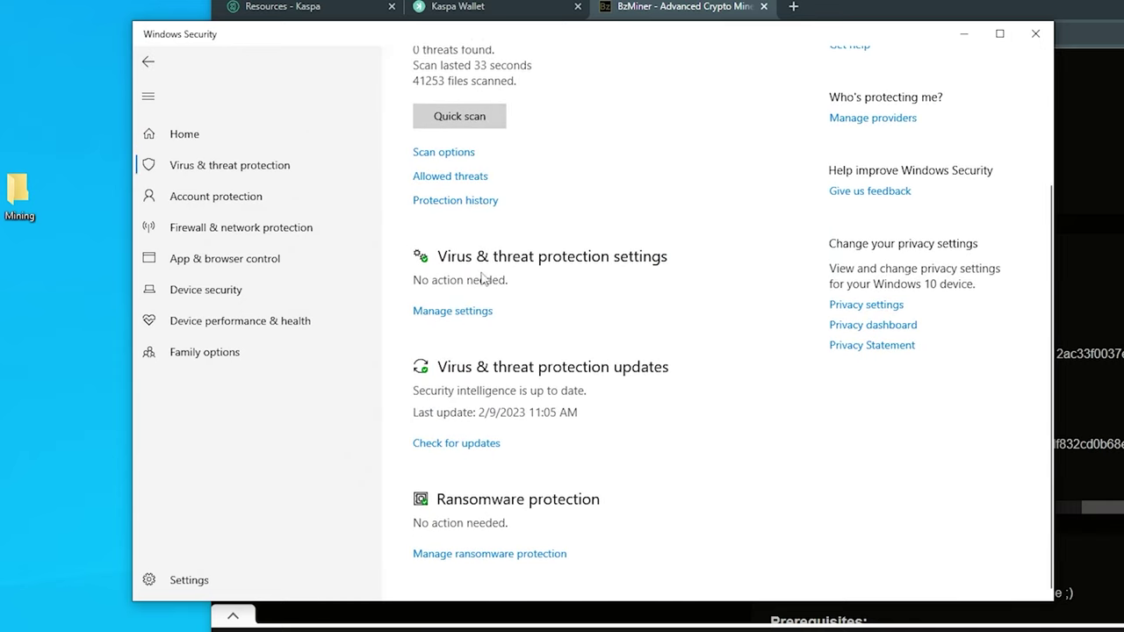
{"action": "left_click", "coordinate": [452, 310]}
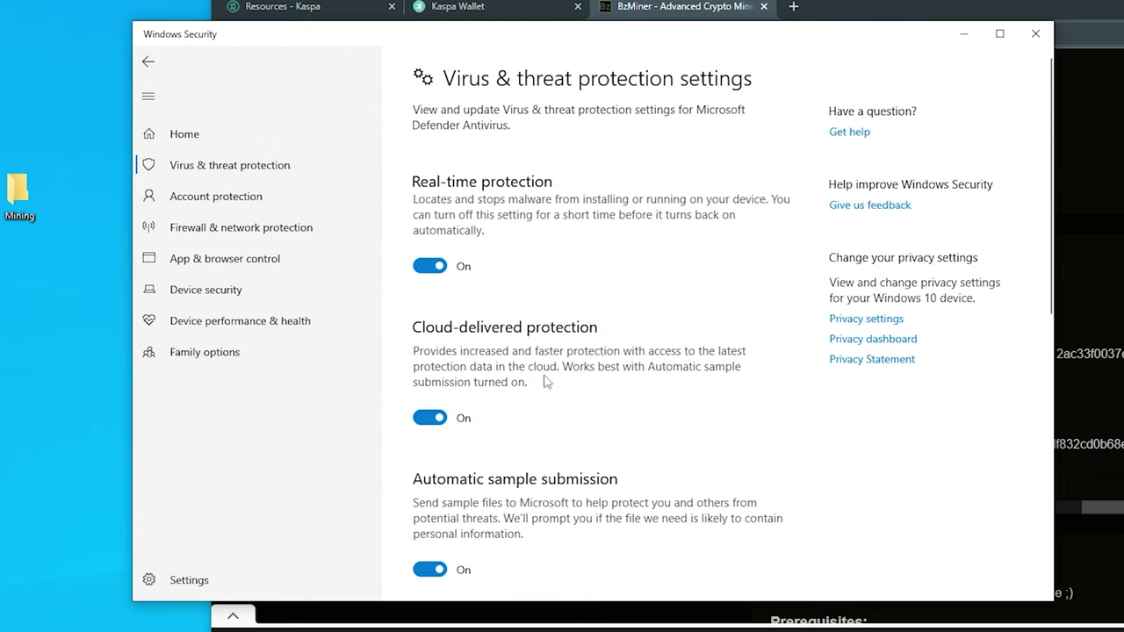
{"action": "scroll", "coordinate": [579, 380], "scroll_direction": "down", "scroll_amount": 4}
{"action": "scroll", "coordinate": [605, 378], "scroll_direction": "down", "scroll_amount": 3}
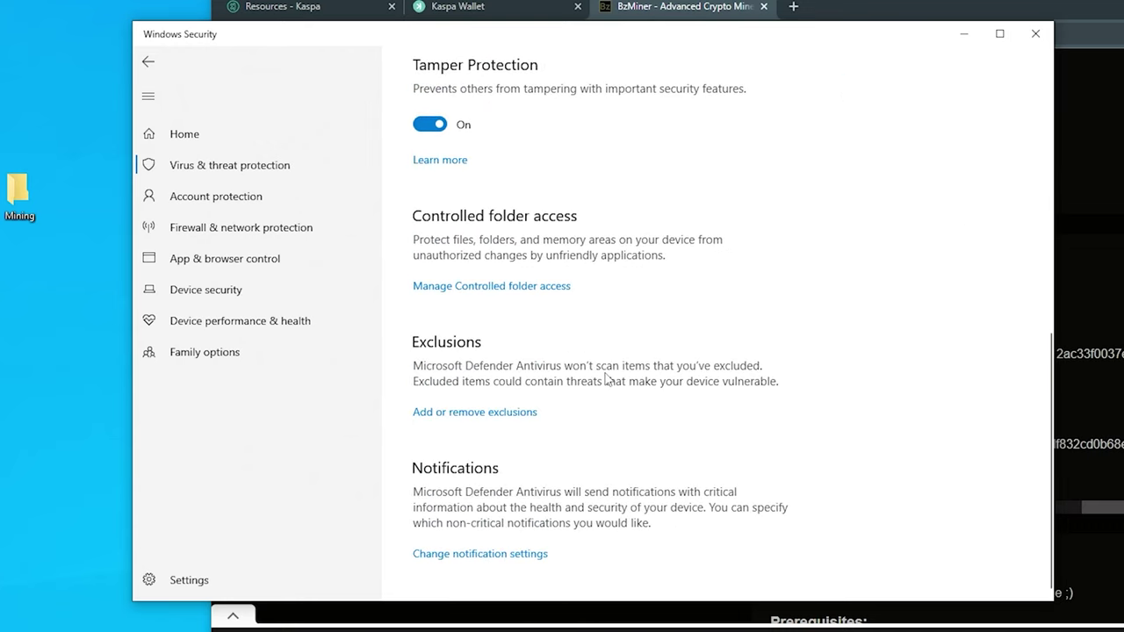
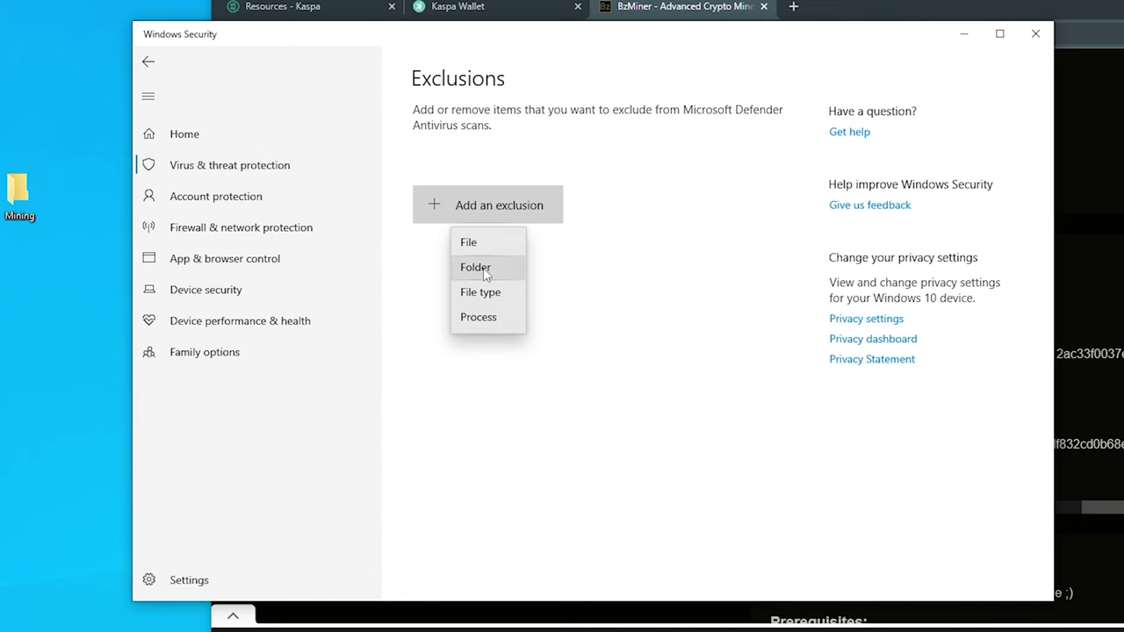
{"action": "left_click", "coordinate": [475, 267]}
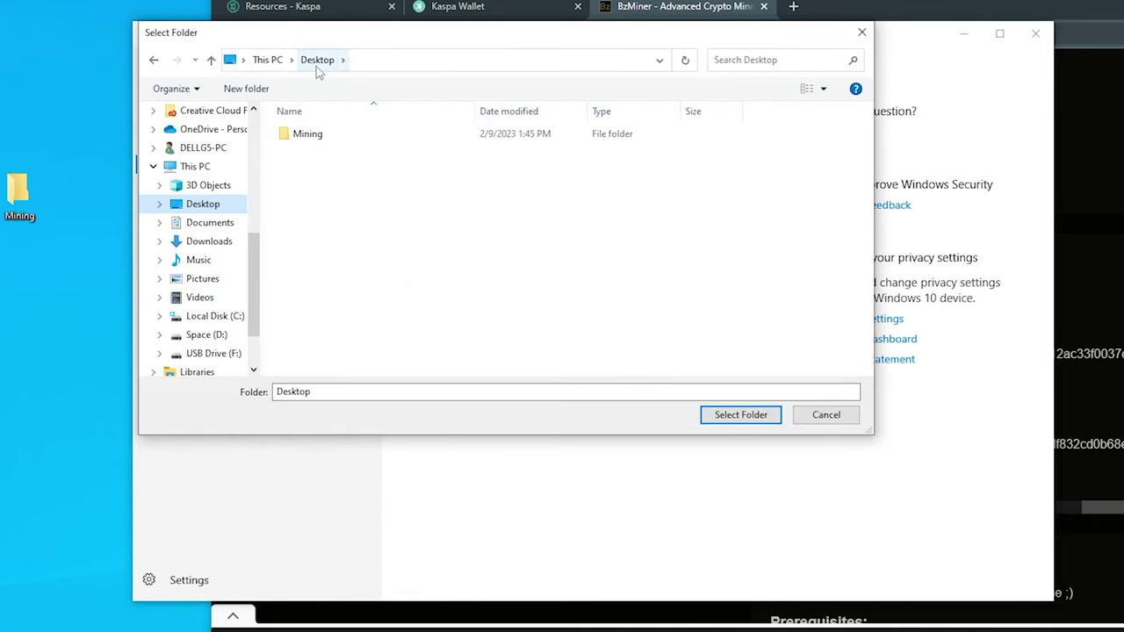
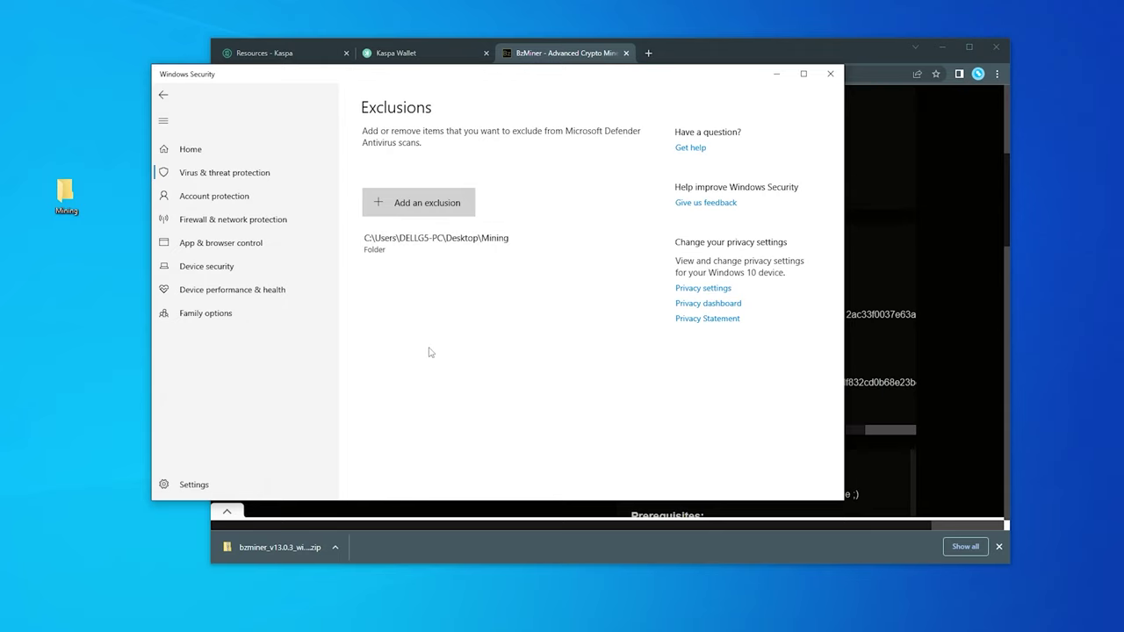
{"action": "left_click", "coordinate": [832, 76]}
Step: Open the downloaded BzMiner archive and copy its bzminer_v13.0.3_windows folder into the Mining folder
{"action": "left_click", "coordinate": [335, 550]}
{"action": "left_click", "coordinate": [380, 605]}
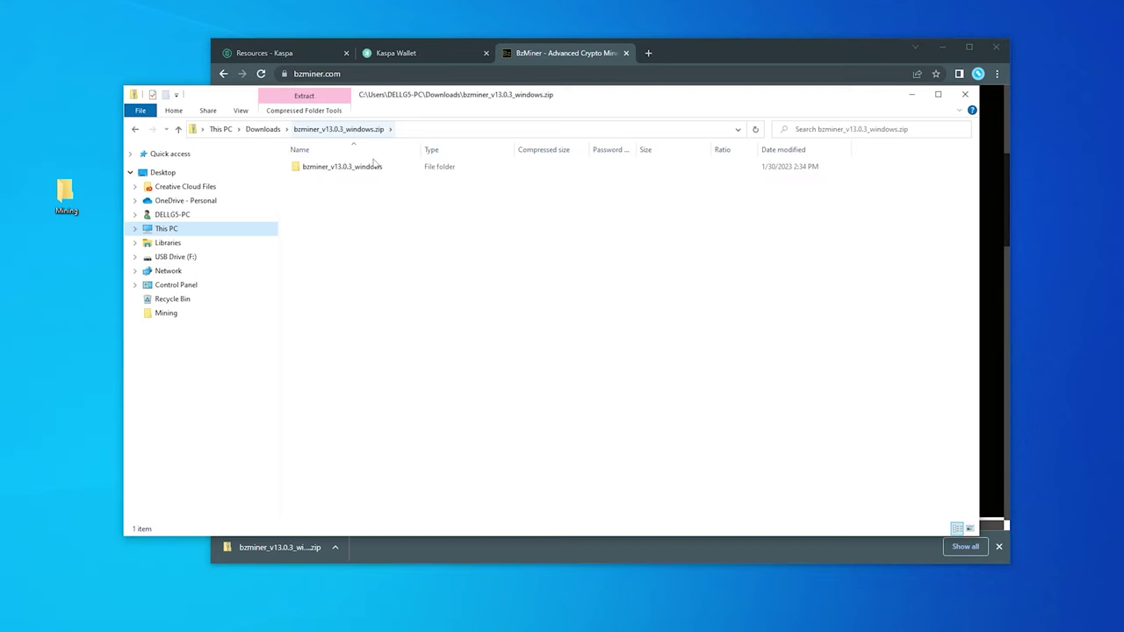
{"action": "left_click_drag", "start_coordinate": [331, 167], "coordinate": [164, 322]}
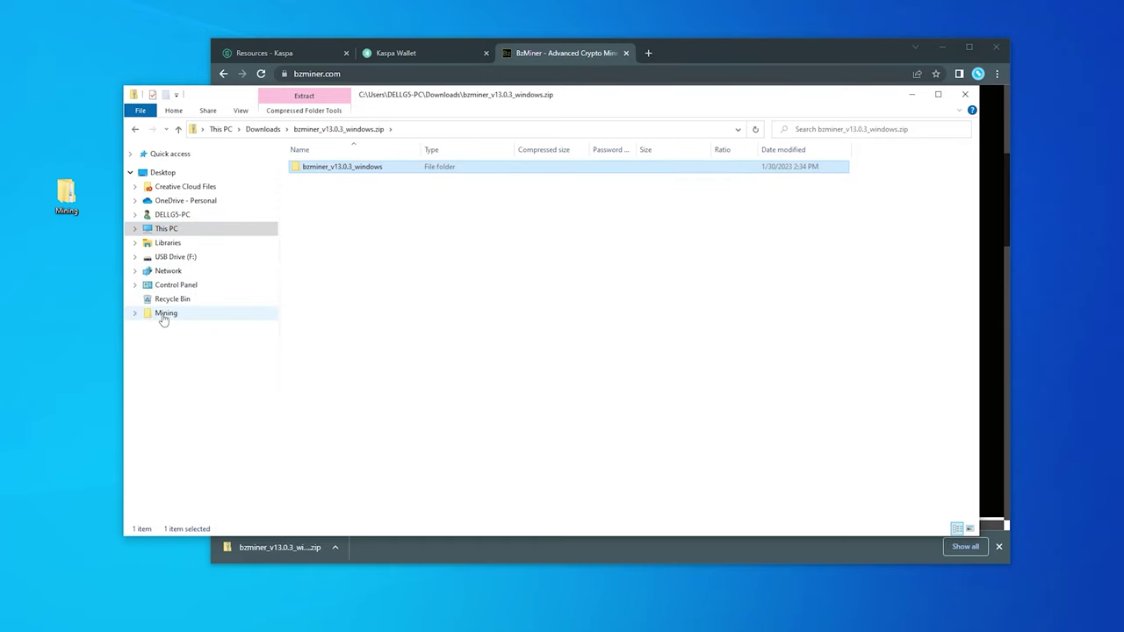
{"action": "left_click", "coordinate": [962, 98]}
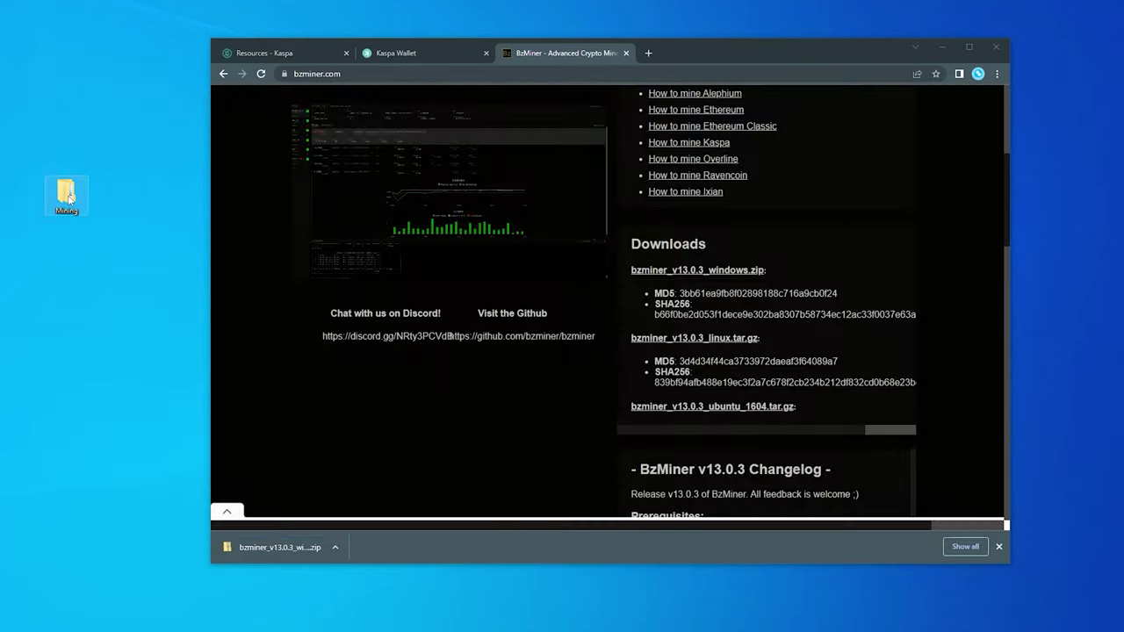
Step: Open config.txt from the bzminer_v13.0.3_windows folder inside the Mining folder
{"action": "double_click", "coordinate": [88, 207]}
{"action": "double_click", "coordinate": [343, 175]}
{"action": "left_click", "coordinate": [343, 177]}
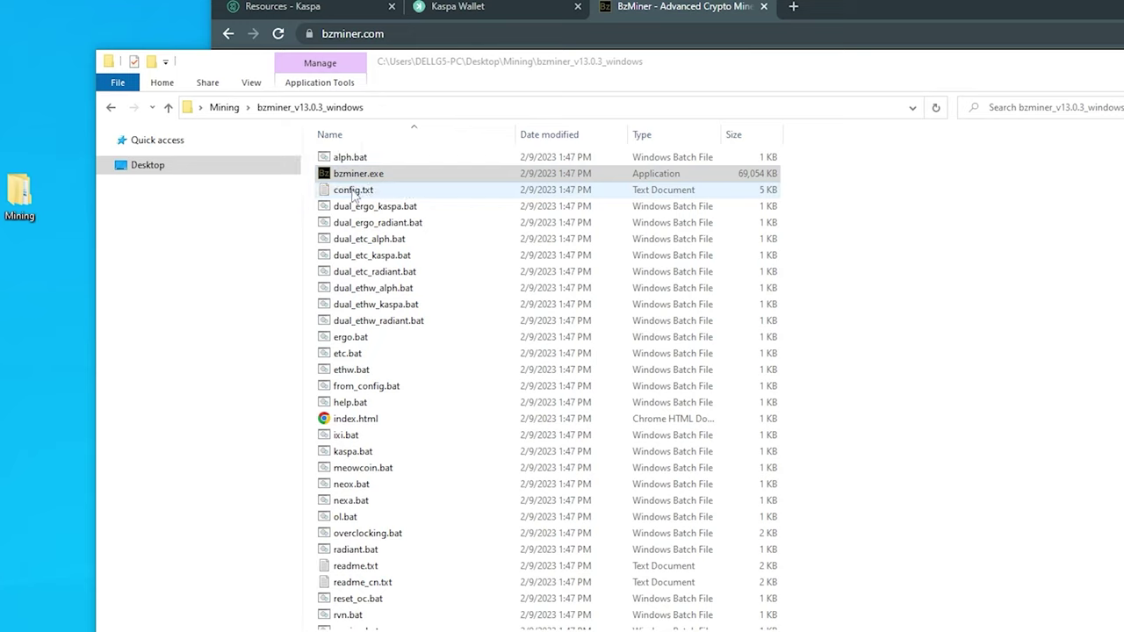
{"action": "left_click", "coordinate": [382, 194]}
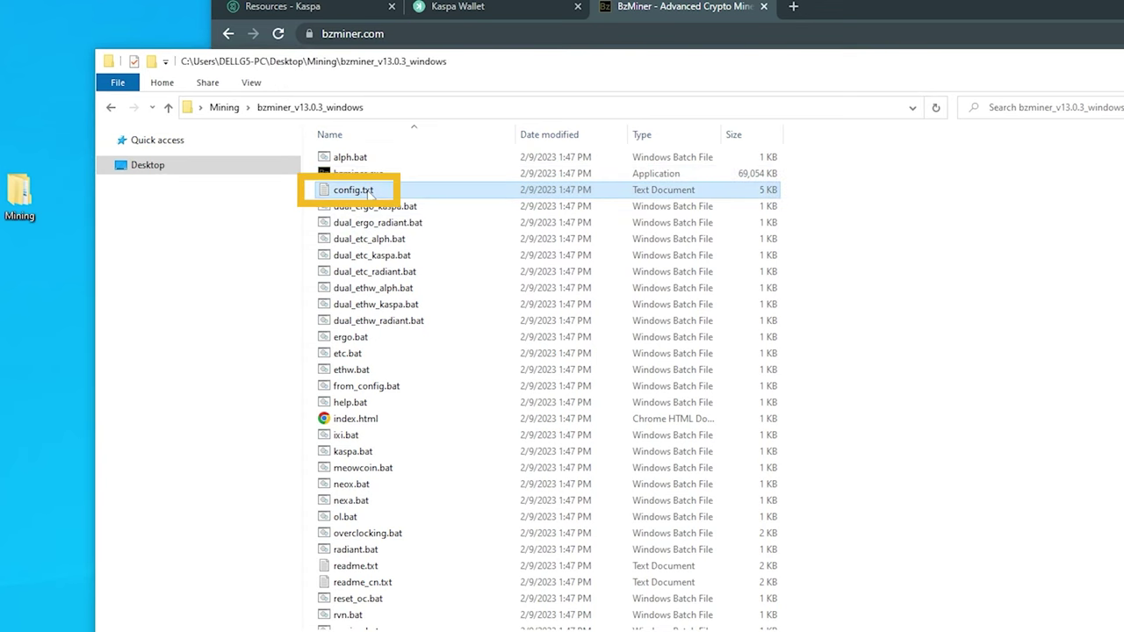
{"action": "double_click", "coordinate": [371, 191]}
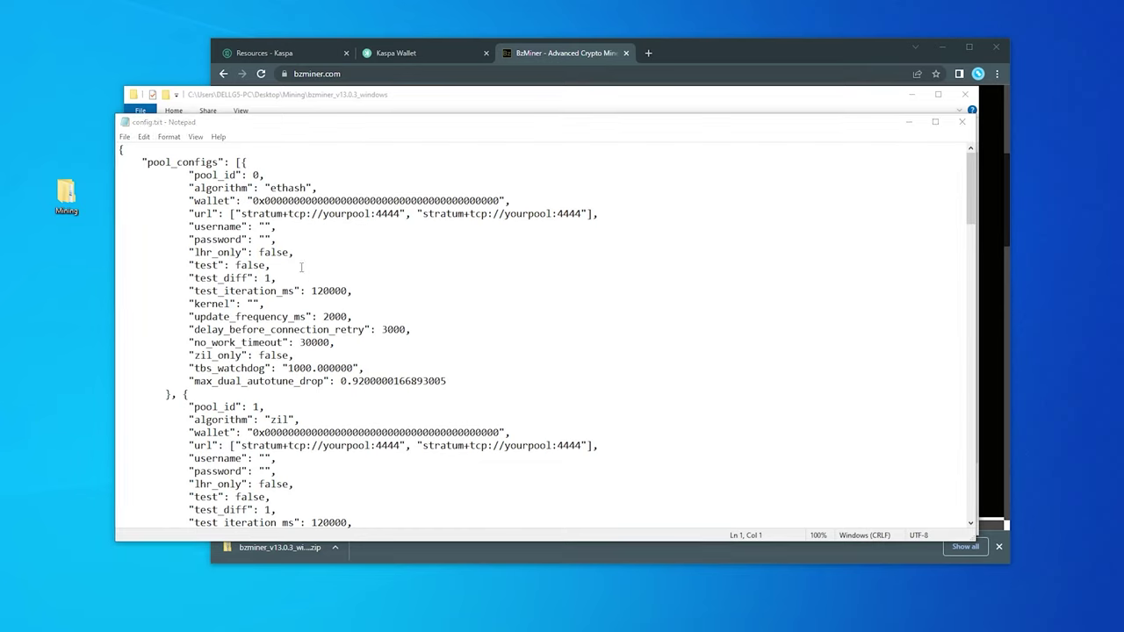
Step: Review the pool settings in config.txt and set the algorithm of pool 0 to "kaspa"
{"action": "scroll", "coordinate": [194, 355], "scroll_direction": "down", "scroll_amount": 9}
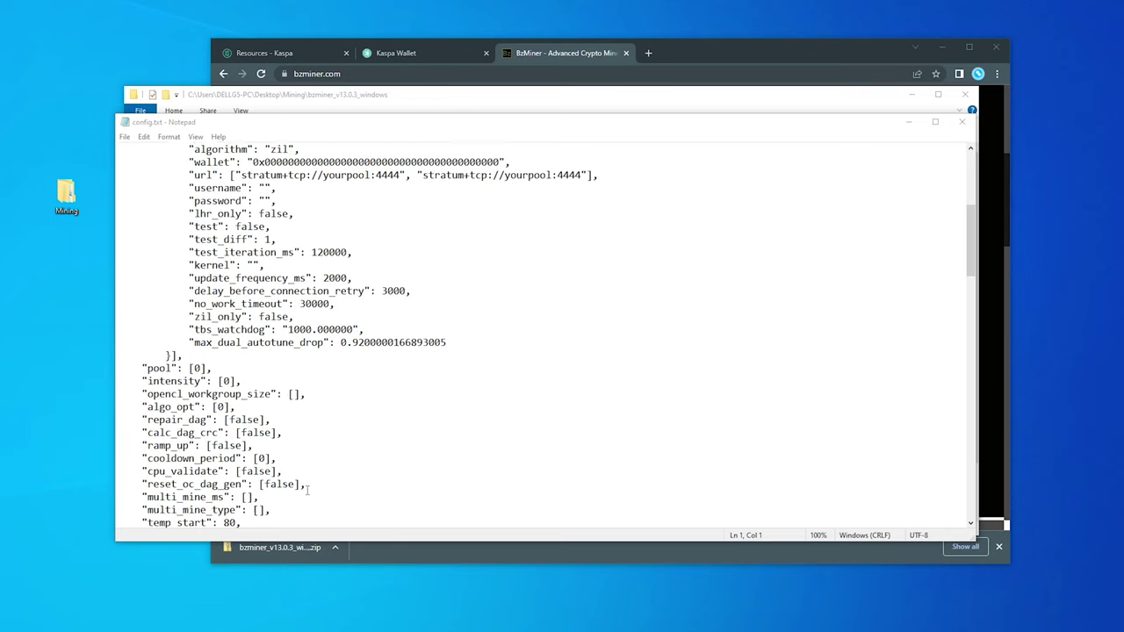
{"action": "scroll", "coordinate": [296, 488], "scroll_direction": "up", "scroll_amount": 9}
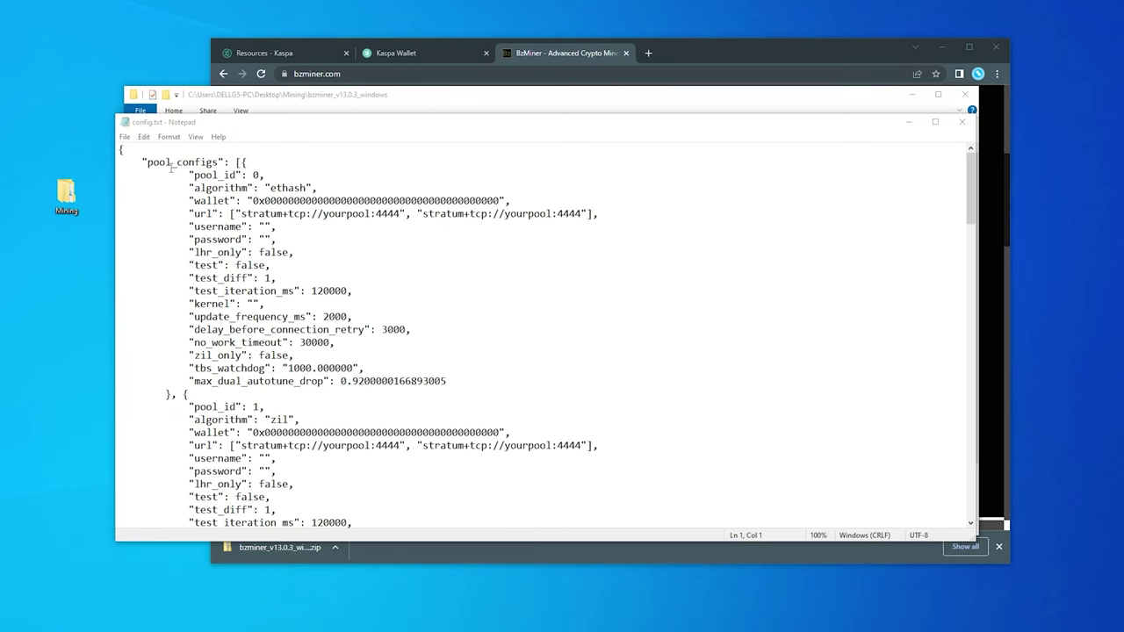
{"action": "left_click_drag", "start_coordinate": [189, 174], "coordinate": [598, 215]}
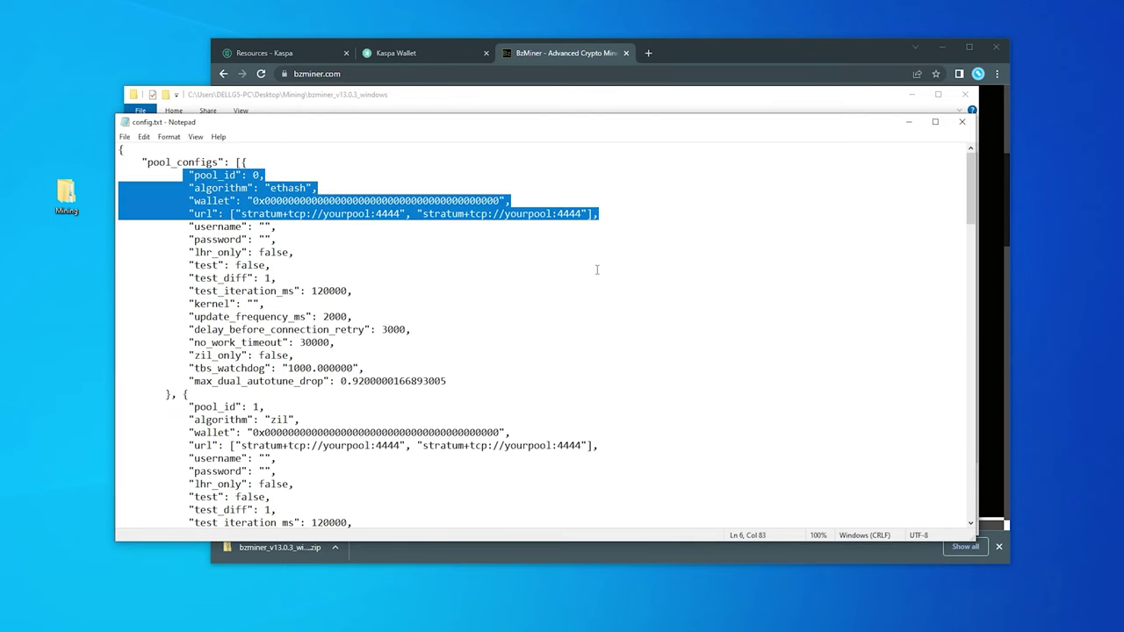
{"action": "left_click", "coordinate": [596, 270]}
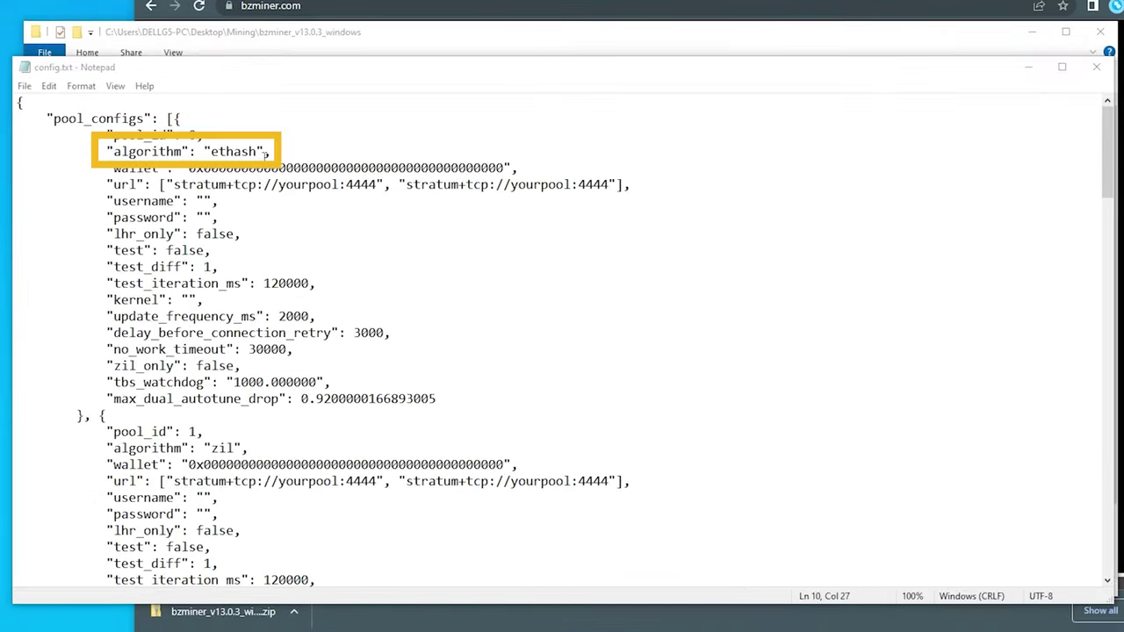
{"action": "left_click_drag", "start_coordinate": [305, 187], "coordinate": [294, 187]}
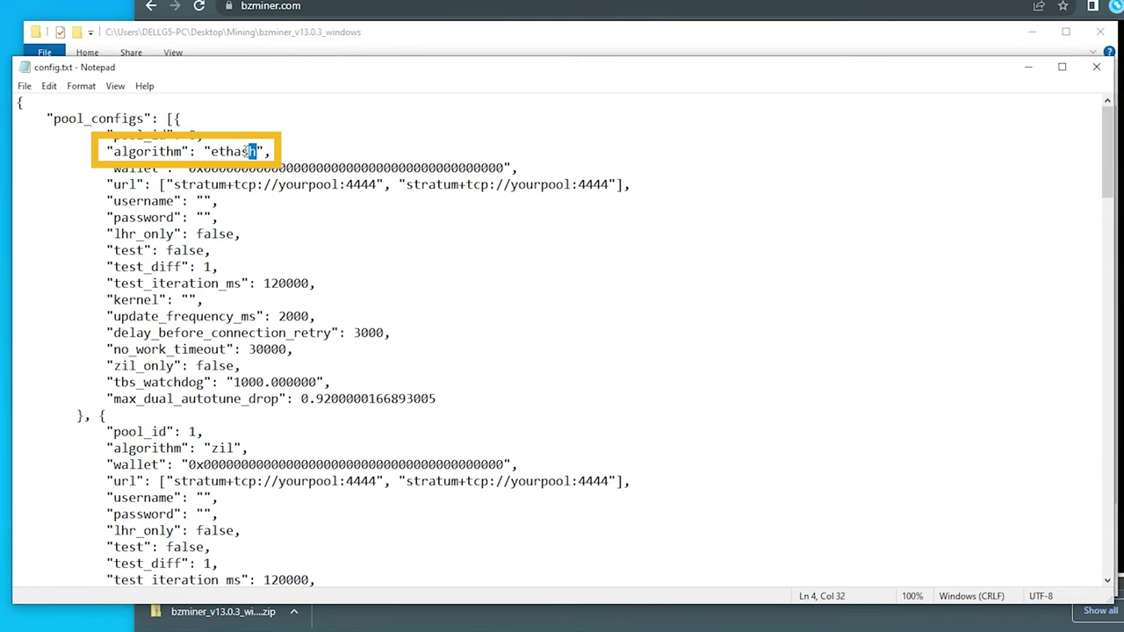
{"action": "left_click_drag", "start_coordinate": [241, 151], "coordinate": [213, 152]}
{"action": "type", "text": "kaspa"}
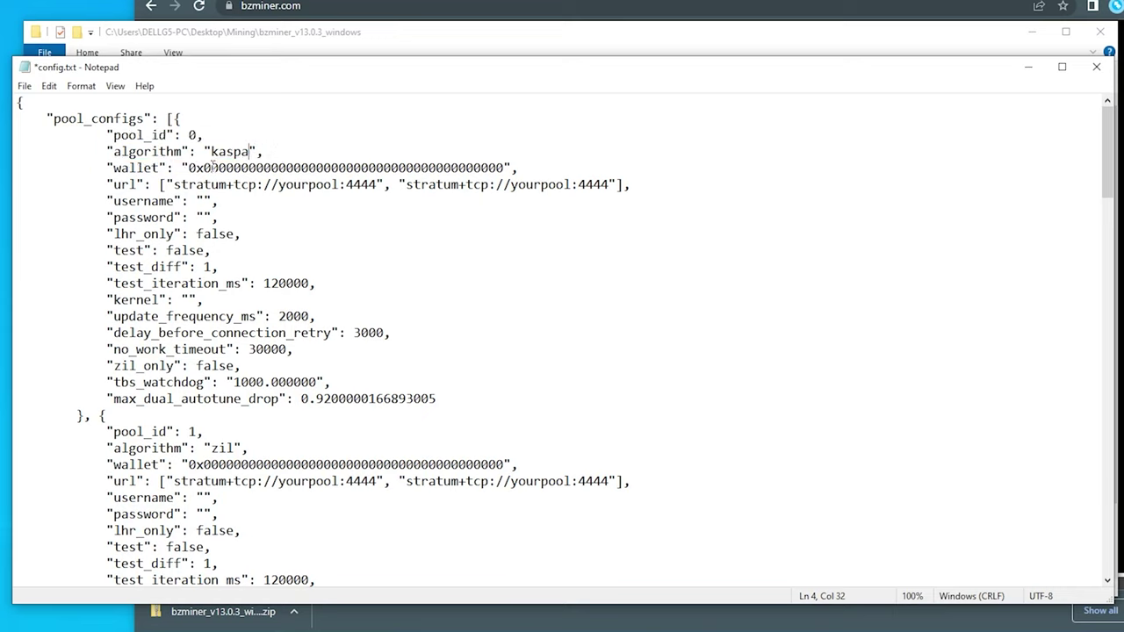
Step: Replace the placeholder wallet value of pool 0 with the receive address from the Kaspa web wallet
{"action": "left_click_drag", "start_coordinate": [186, 167], "coordinate": [504, 167]}
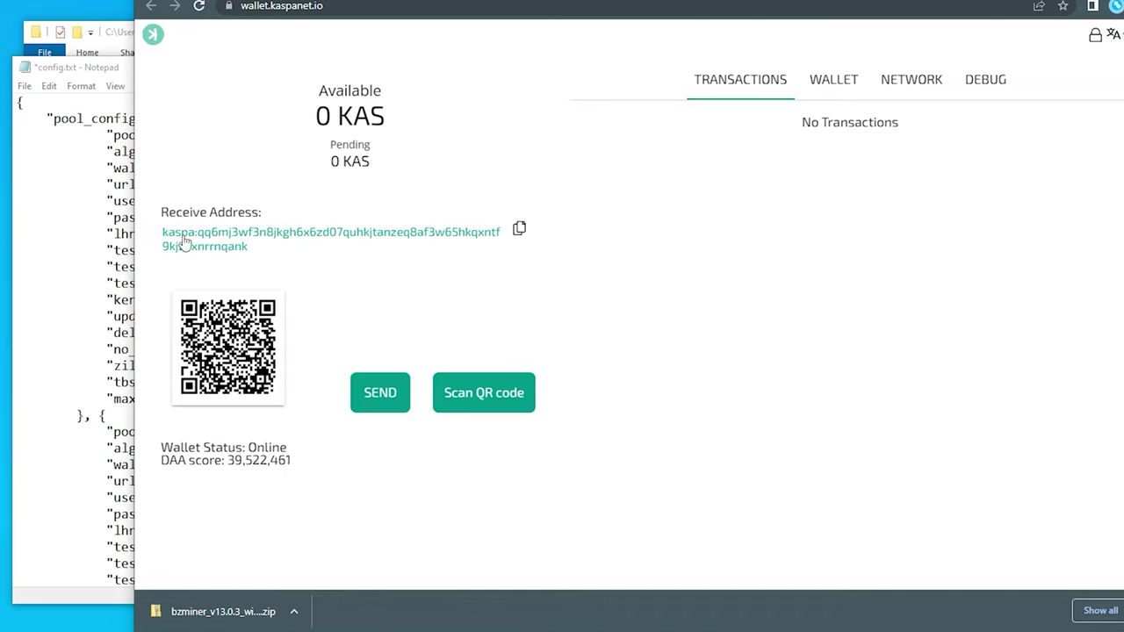
{"action": "left_click", "coordinate": [74, 68]}
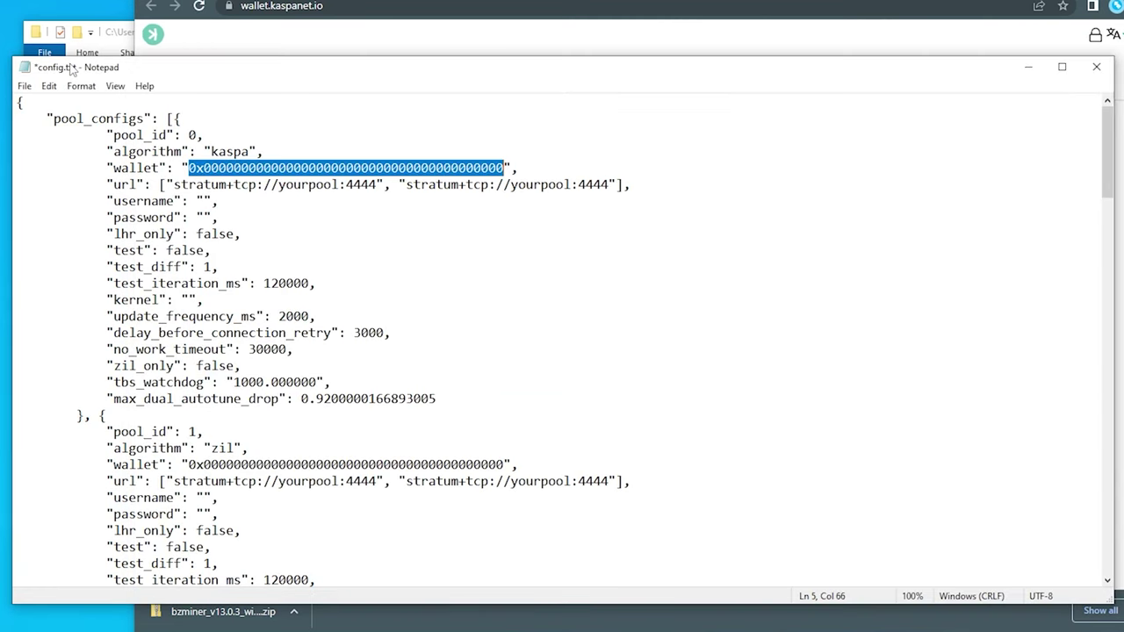
{"action": "right_click", "coordinate": [244, 167]}
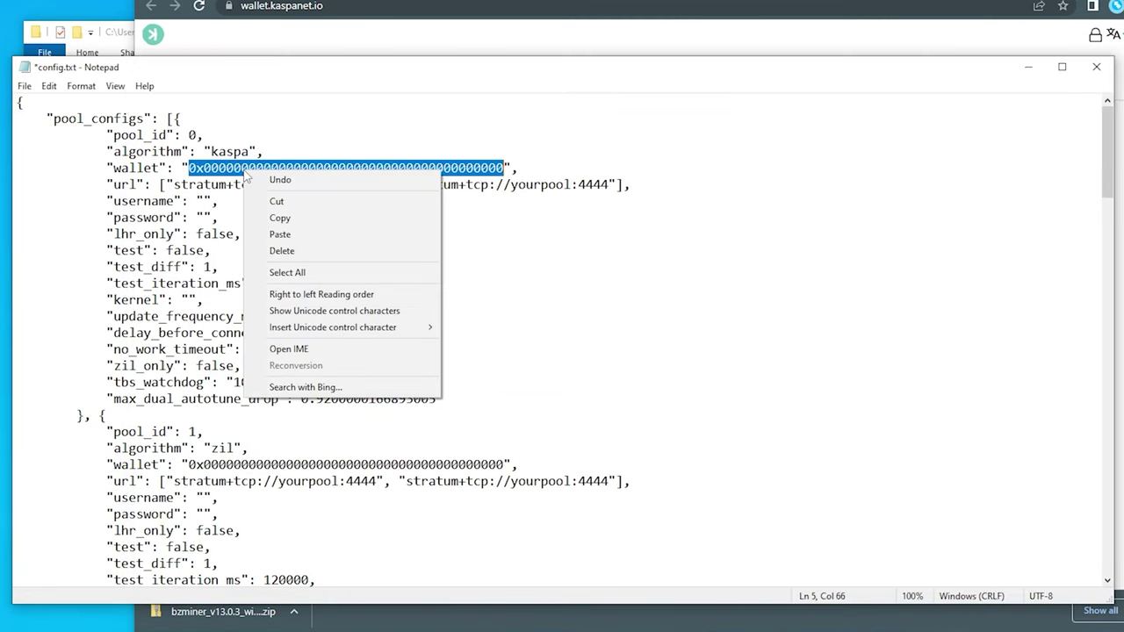
{"action": "left_click", "coordinate": [289, 233]}
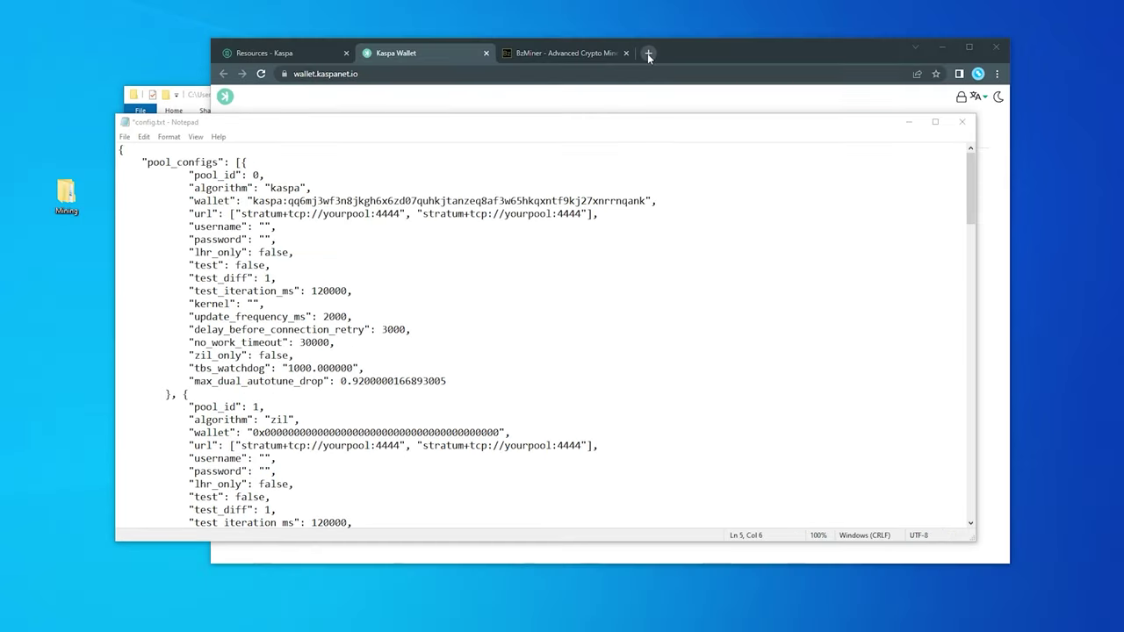
{"action": "left_click", "coordinate": [647, 50]}
{"action": "type", "text": "https://kaspa.acc-pool.pw/gettingstarted/"}
{"action": "key", "text": "Return"}
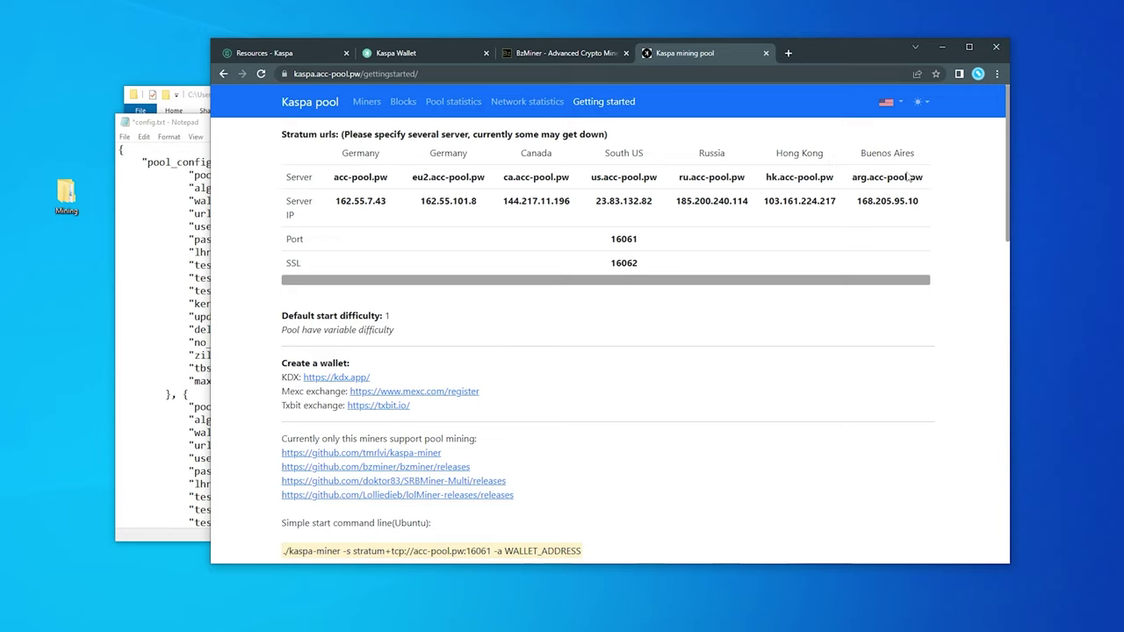
{"action": "triple_click", "coordinate": [548, 177]}
{"action": "key", "text": "ctrl+c"}
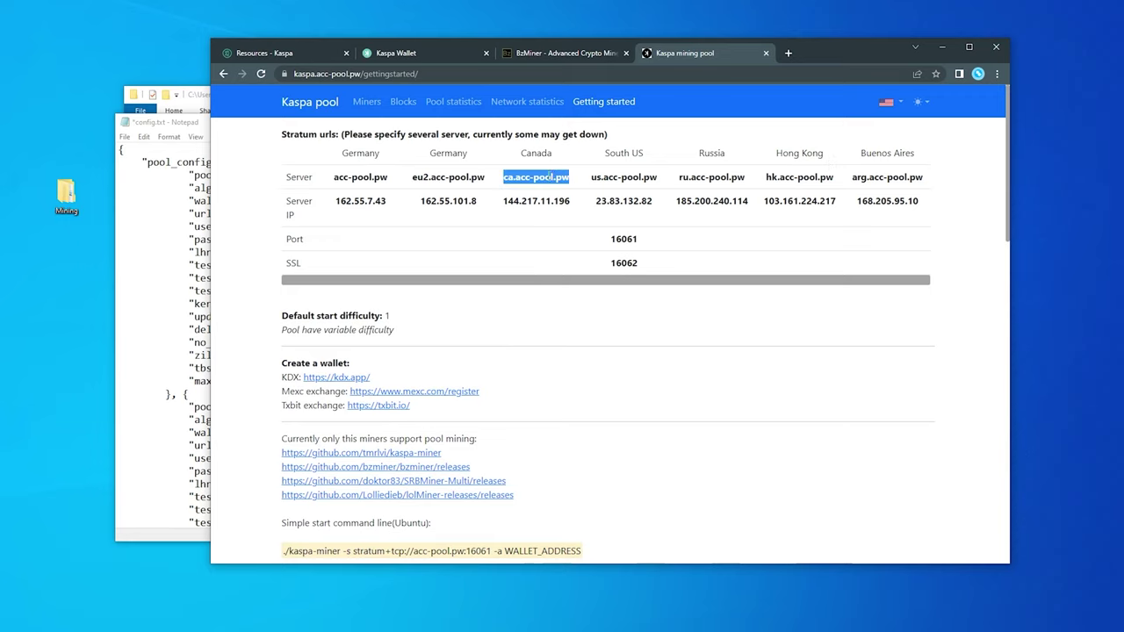
Step: Replace "yourpool" in the first stratum url of pool 0 in config.txt with ca.acc-pool.pw
{"action": "left_click", "coordinate": [165, 195]}
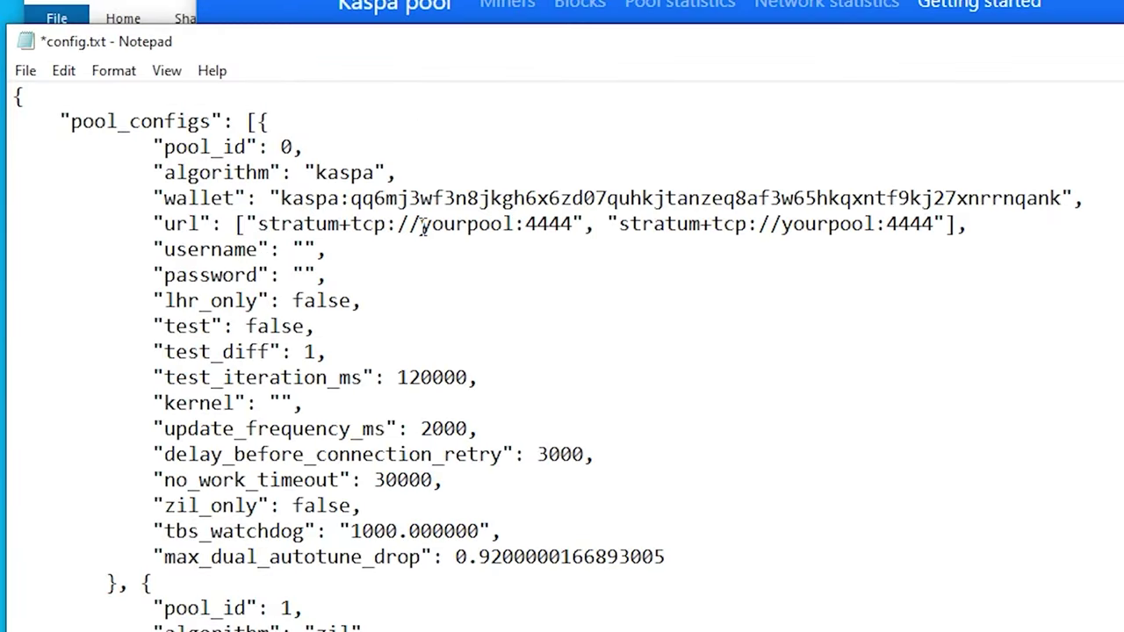
{"action": "left_click_drag", "start_coordinate": [334, 215], "coordinate": [389, 215]}
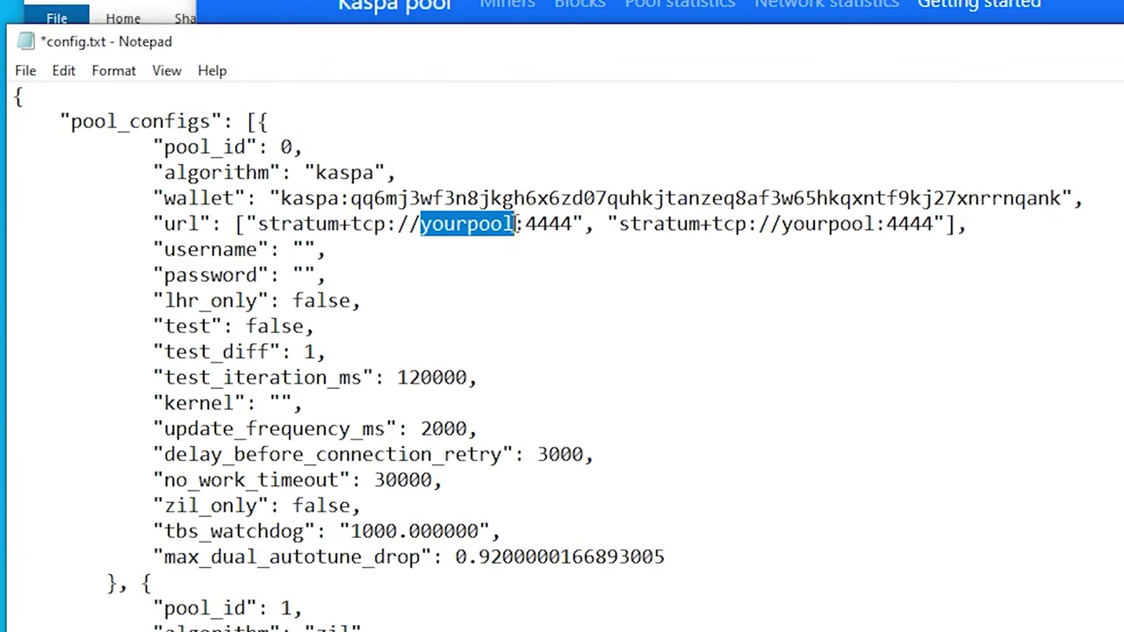
{"action": "key", "text": "ctrl+v"}
Step: Replace port 4444 in the first stratum url of pool 0 with 16061, copied from the Kaspa pool's getting started page
{"action": "left_click_drag", "start_coordinate": [601, 226], "coordinate": [646, 227]}
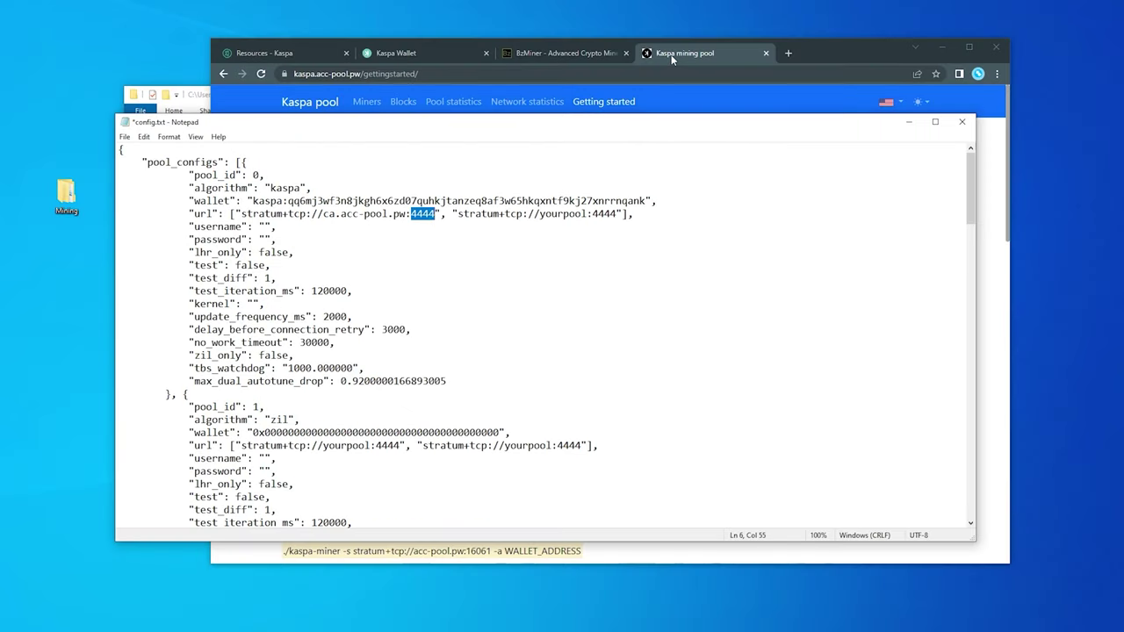
{"action": "left_click", "coordinate": [670, 56]}
{"action": "double_click", "coordinate": [623, 239]}
{"action": "key", "text": "ctrl+c"}
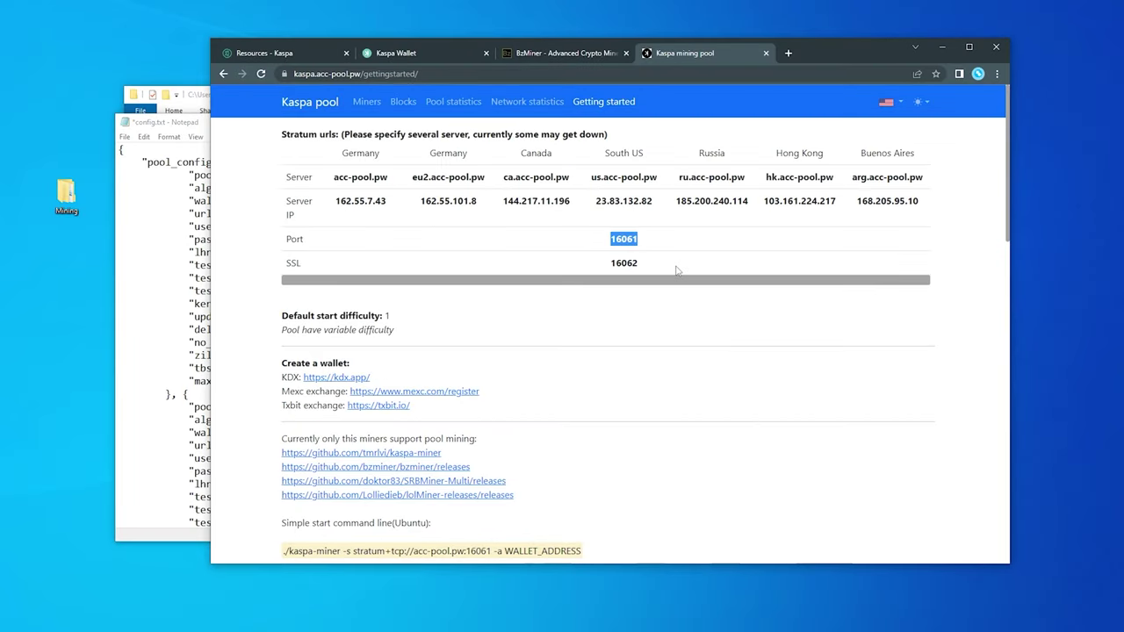
{"action": "left_click", "coordinate": [179, 127]}
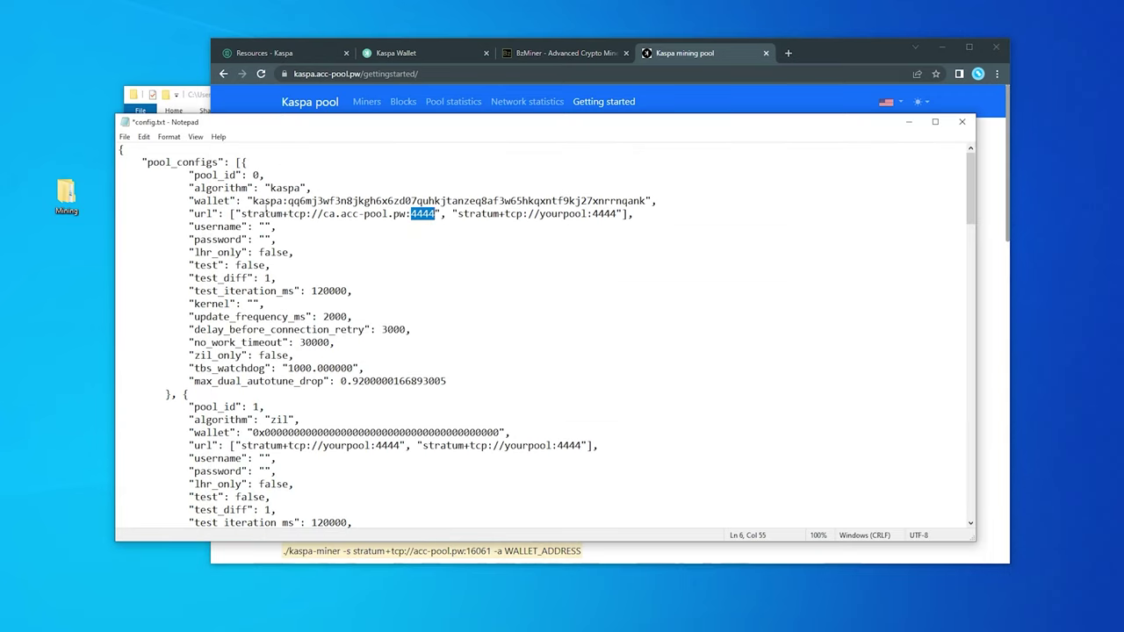
{"action": "key", "text": "ctrl+v"}
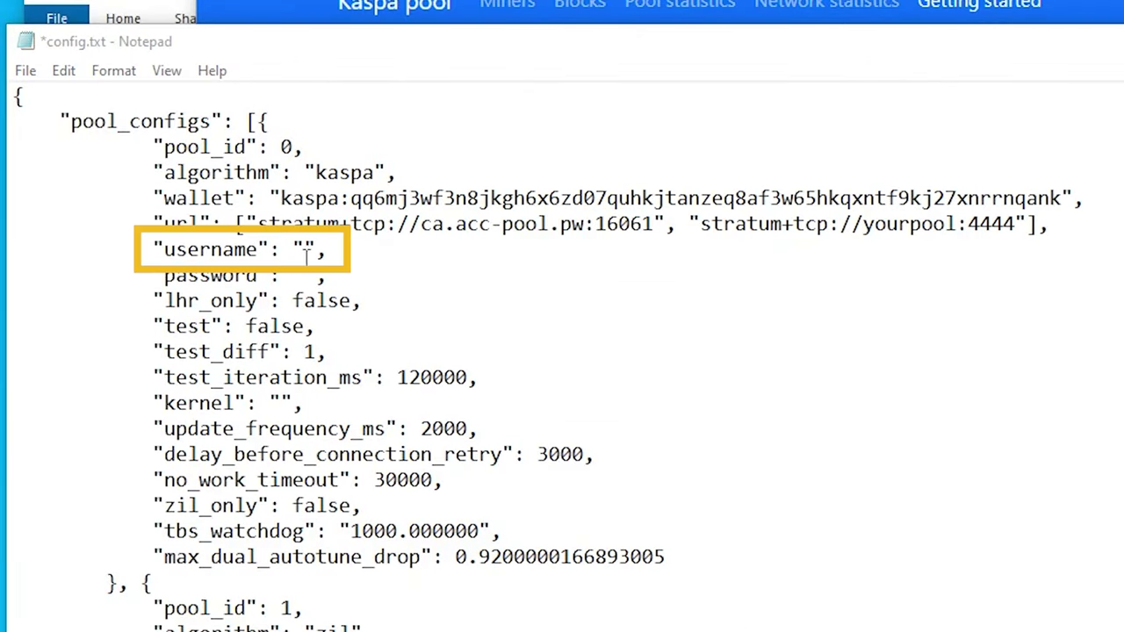
Step: Set the username of pool 0 to "CryptoJar" in config.txt, and save and close the file
{"action": "left_click", "coordinate": [308, 251]}
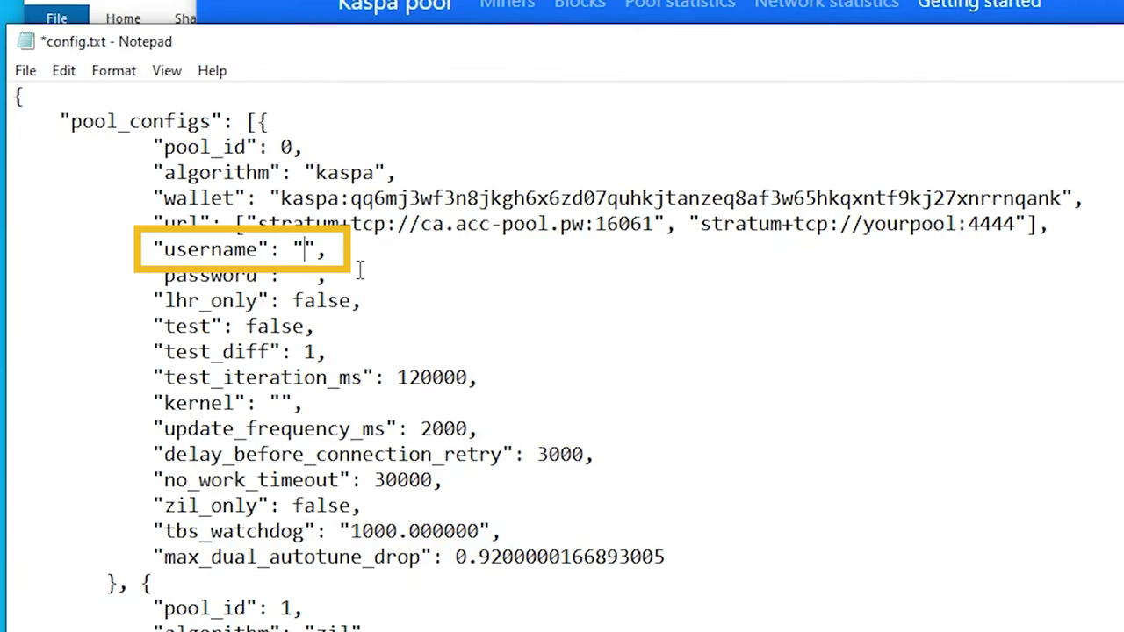
{"action": "type", "text": "CryptoJa"}
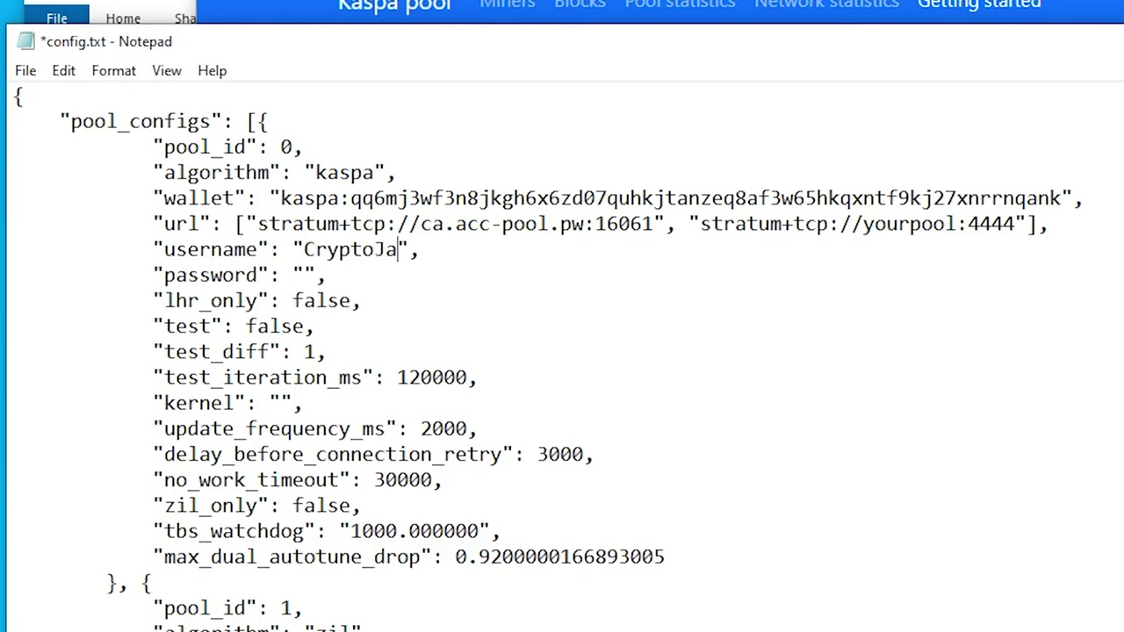
{"action": "type", "text": "r"}
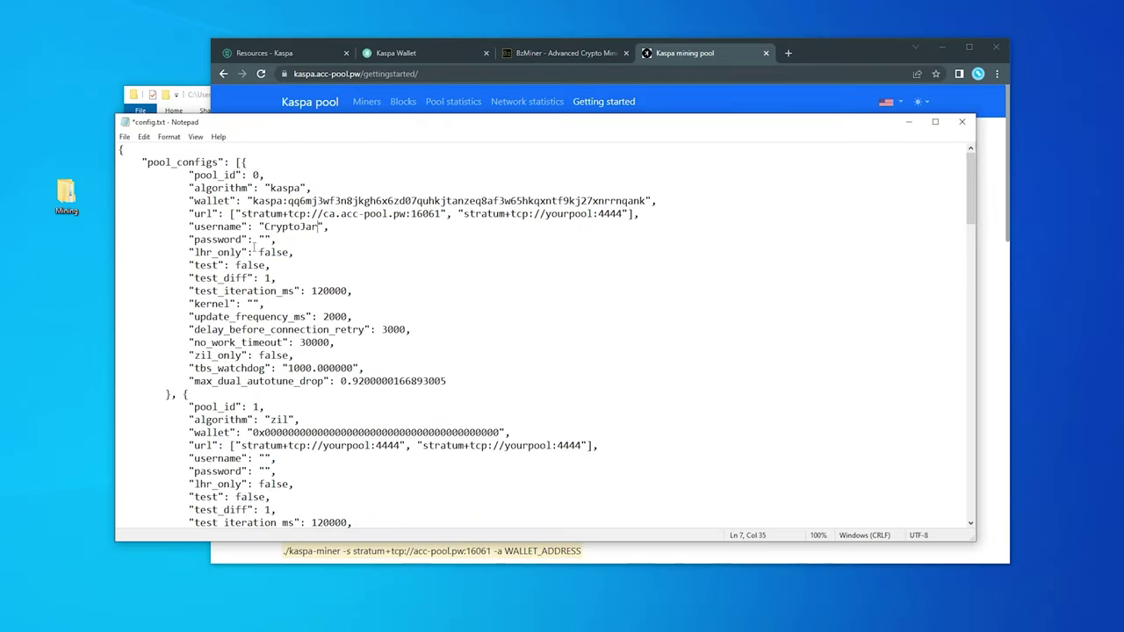
{"action": "left_click", "coordinate": [125, 136]}
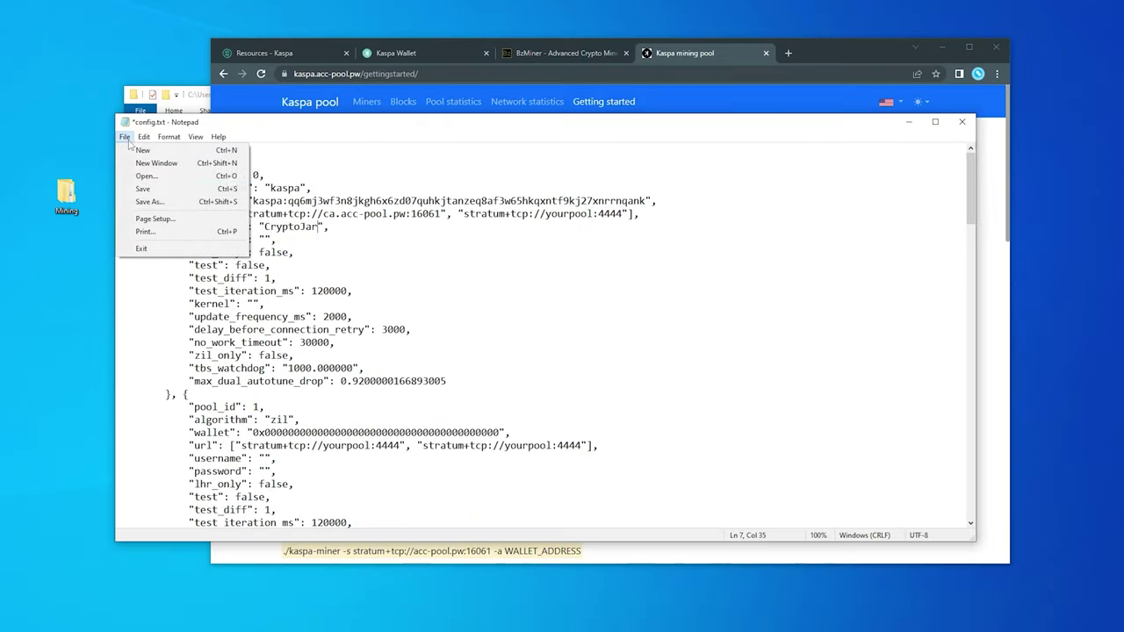
{"action": "left_click", "coordinate": [142, 188]}
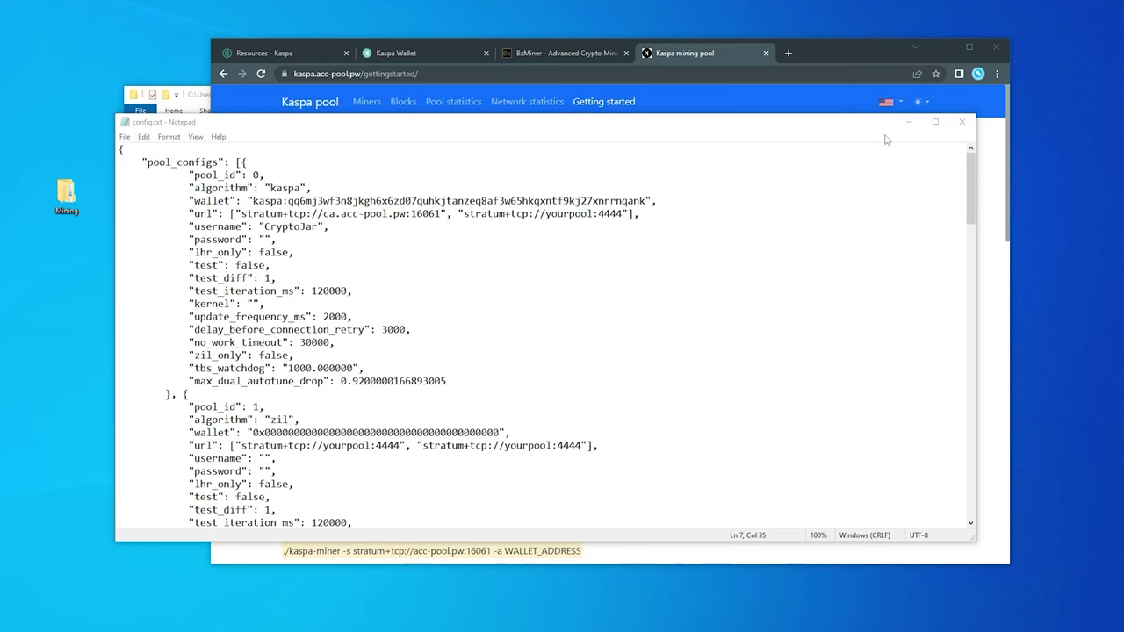
{"action": "left_click", "coordinate": [963, 122]}
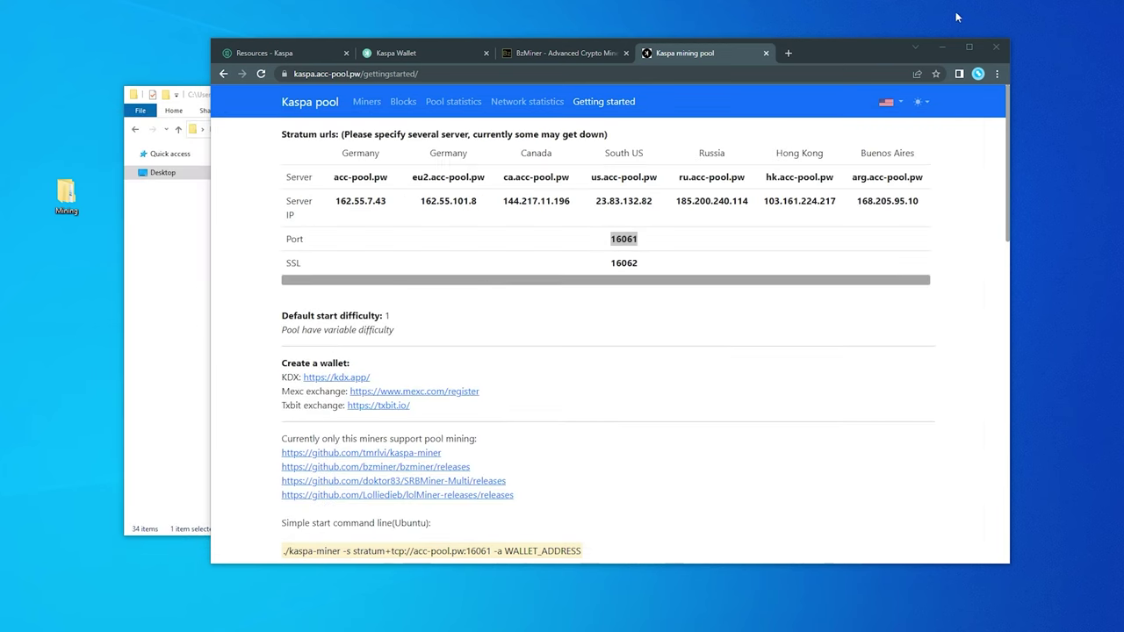
Step: Run bzminer.exe from the bzminer_v13.0.3_windows folder despite the SmartScreen warning and allow it through the firewall on private networks
{"action": "left_click", "coordinate": [944, 51]}
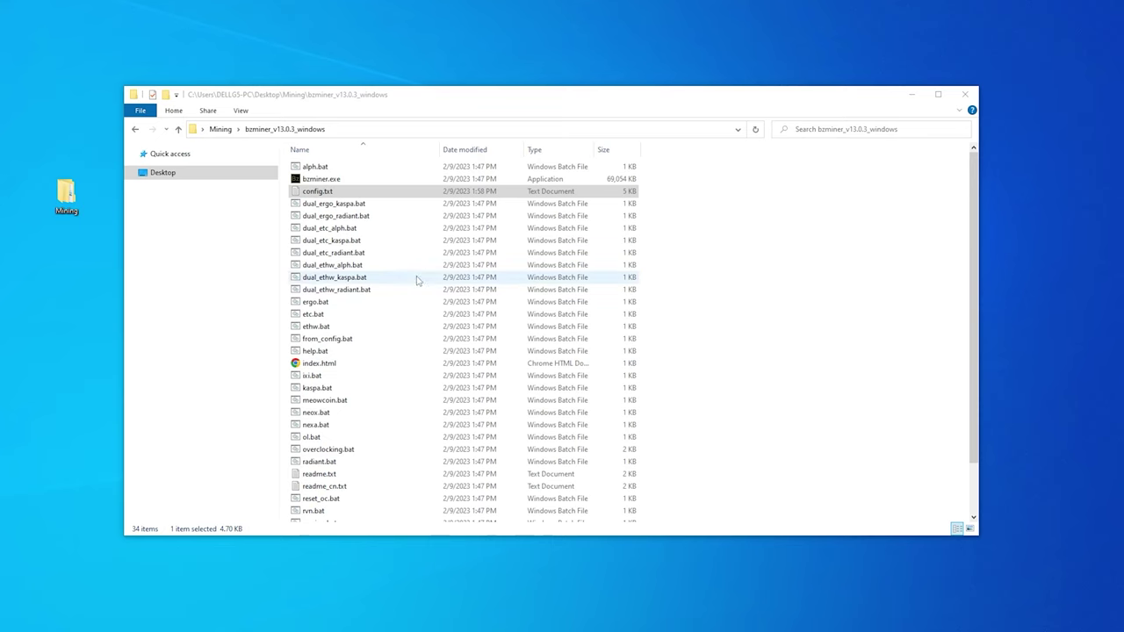
{"action": "left_click", "coordinate": [396, 178]}
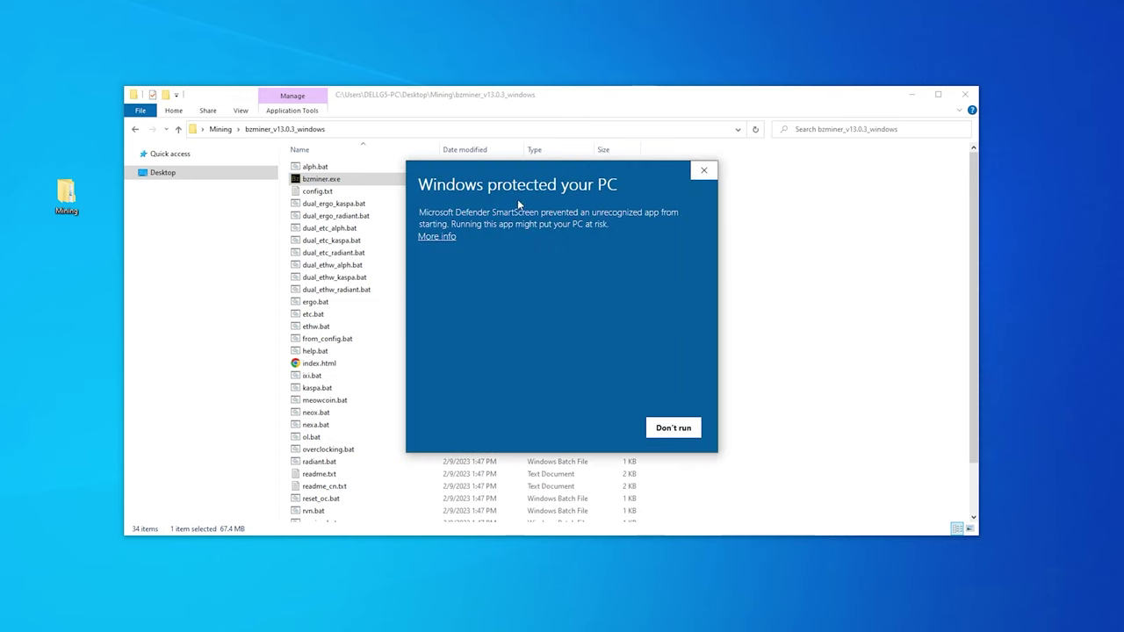
{"action": "left_click", "coordinate": [437, 237]}
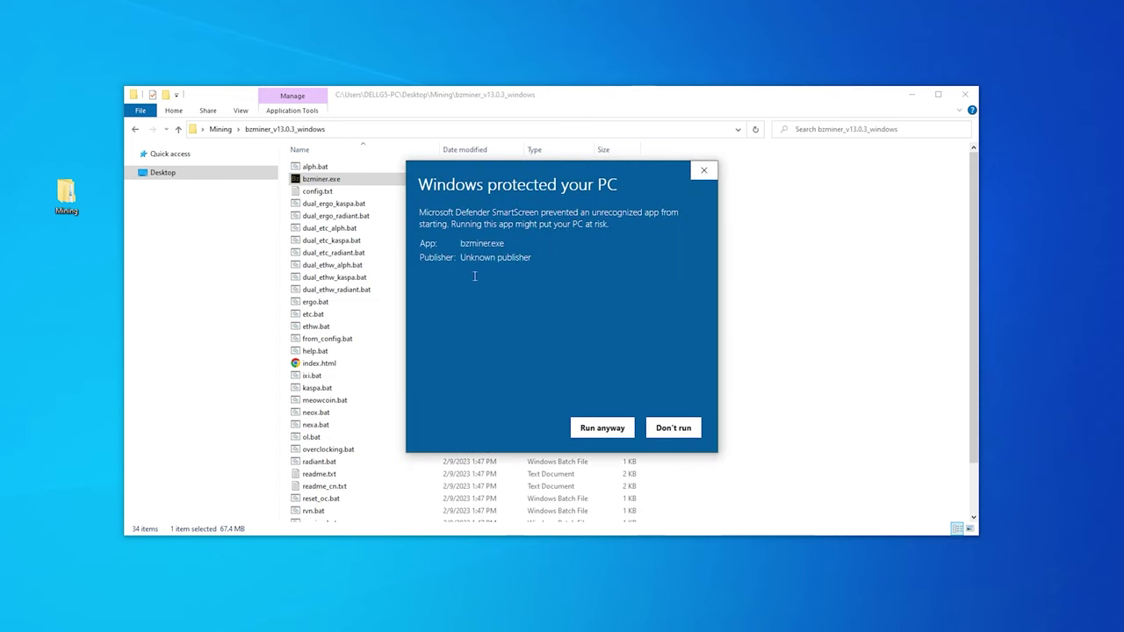
{"action": "left_click", "coordinate": [601, 430]}
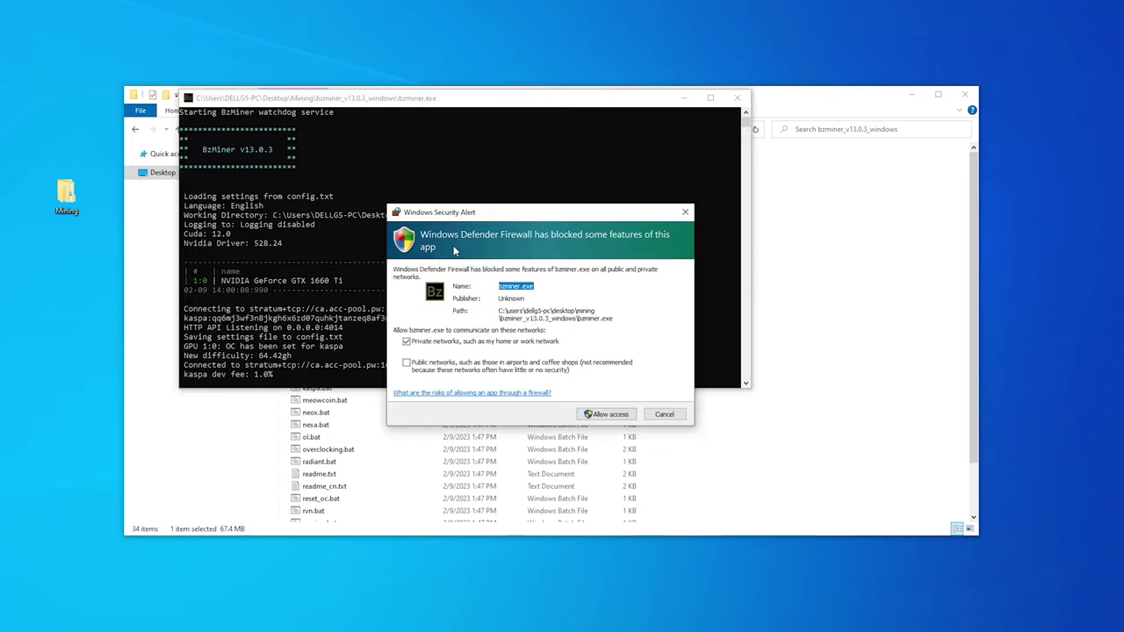
{"action": "left_click", "coordinate": [606, 414]}
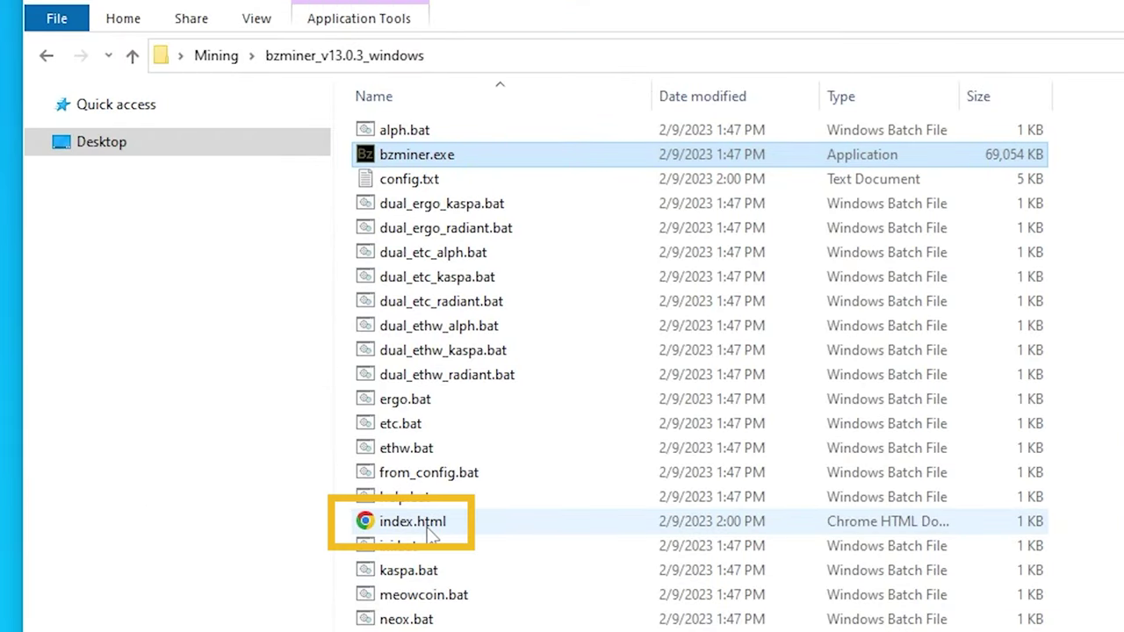
Step: Open index.html from the miner folder in the browser and review the kaspa and zil pool statistics in the BzMiner dashboard
{"action": "double_click", "coordinate": [430, 532]}
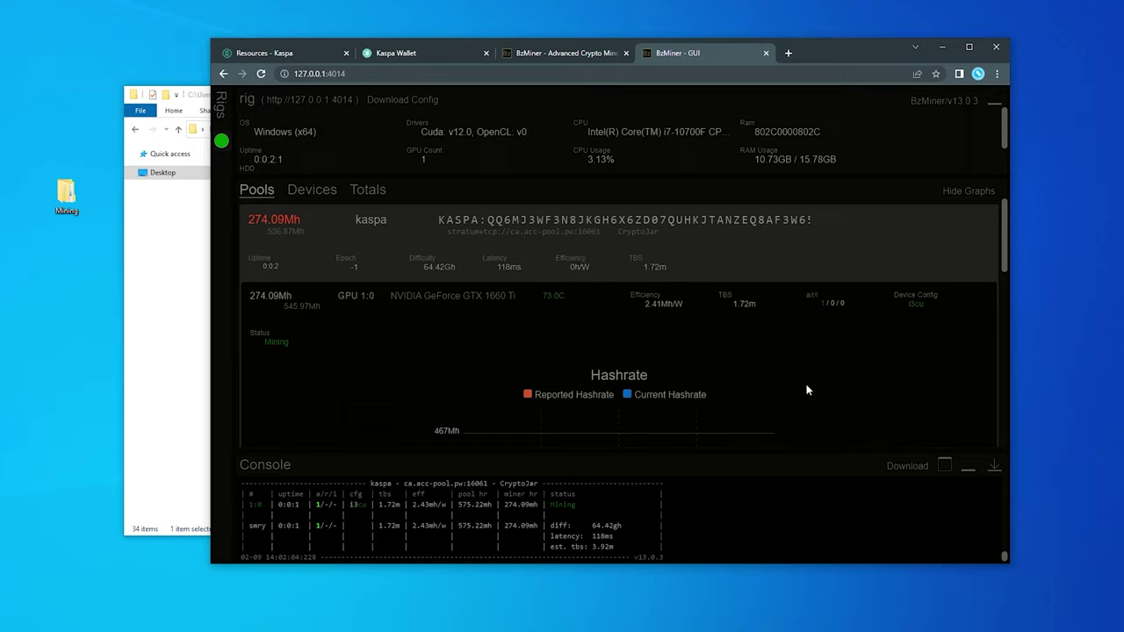
{"action": "left_click_drag", "start_coordinate": [1007, 246], "coordinate": [999, 370]}
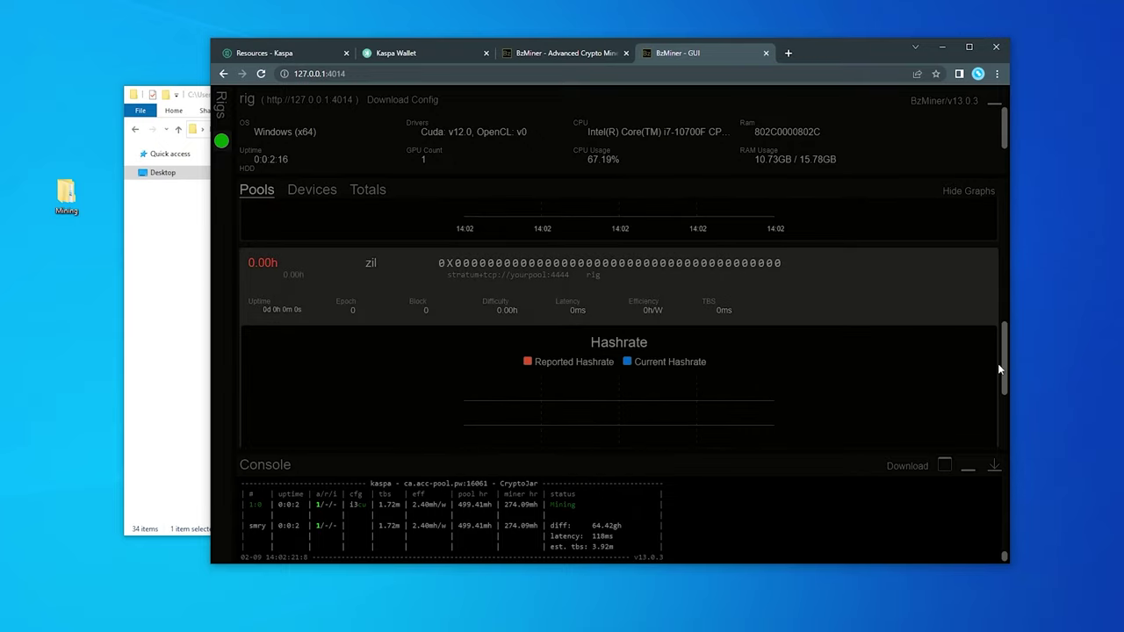